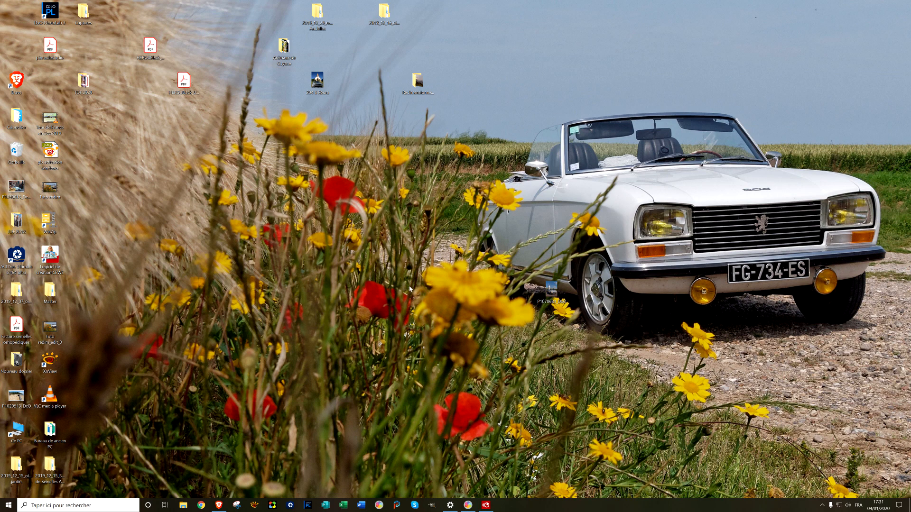
# Open the Redimensionnement folder on the desktop and check the file size and pixel dimensions of photo P1090835_DxO in its properties
pyautogui.doubleClick(419, 81)
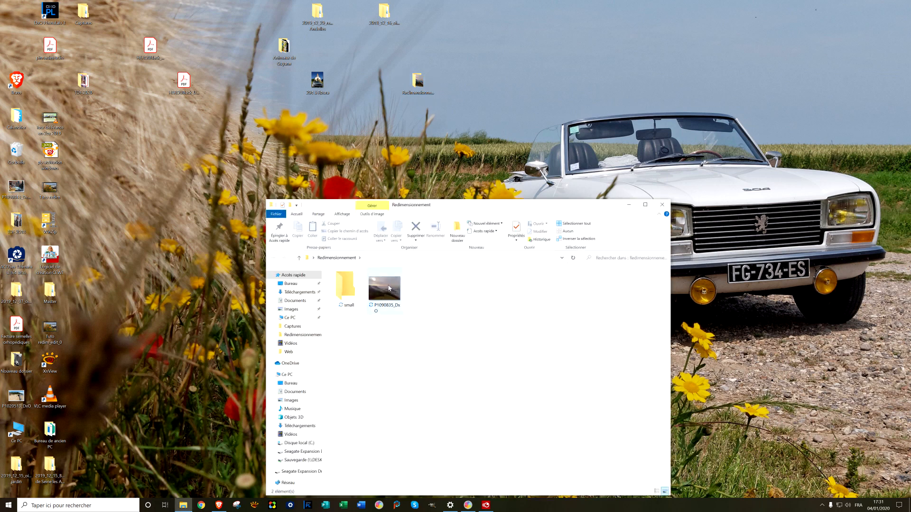
pyautogui.click(388, 290)
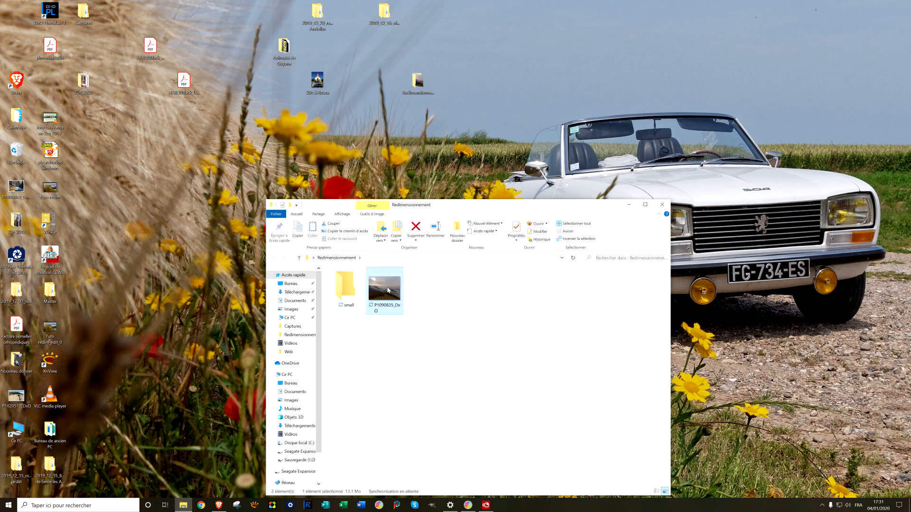
pyautogui.rightClick(388, 290)
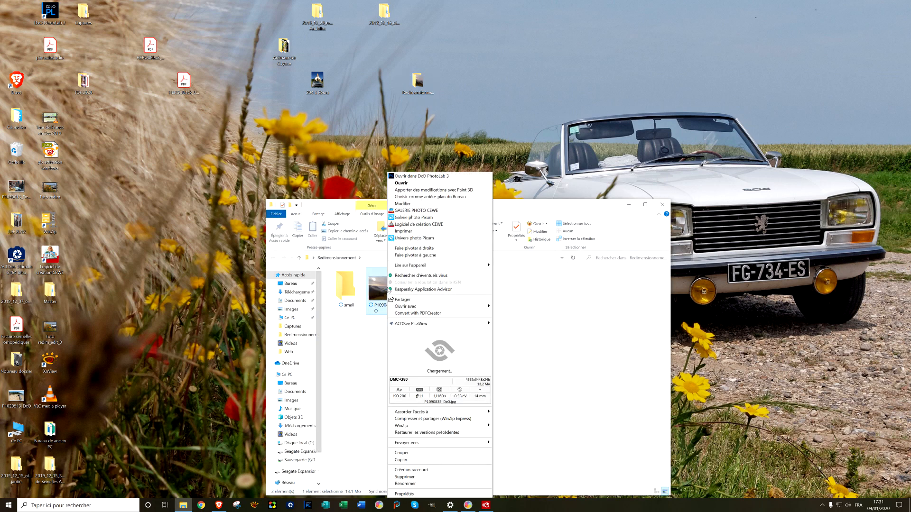
pyautogui.click(402, 494)
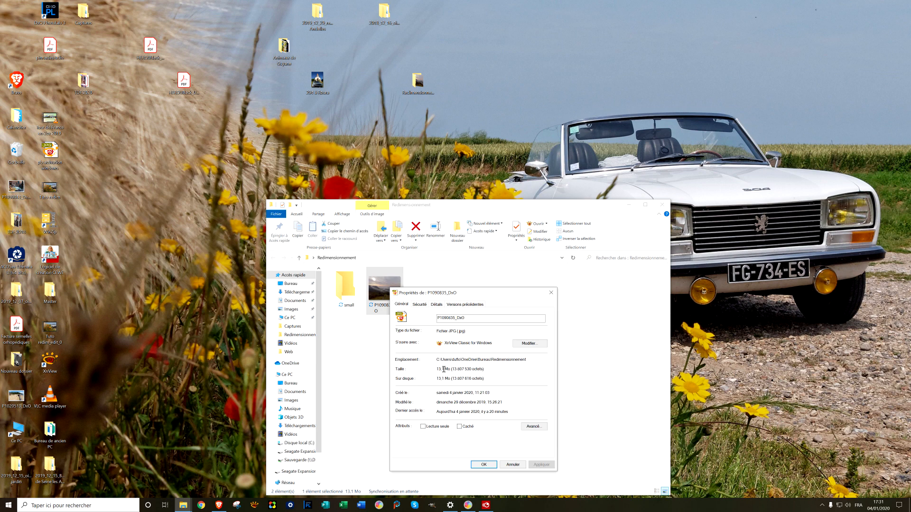
pyautogui.click(437, 304)
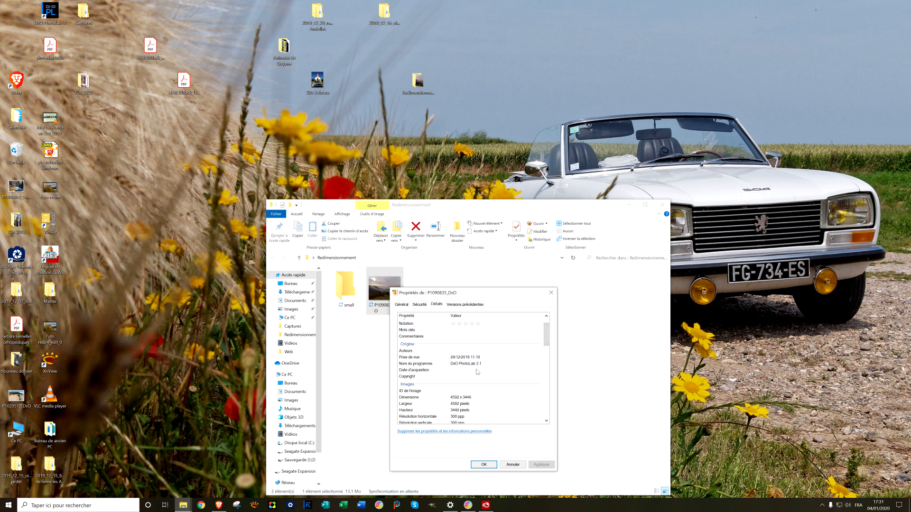
pyautogui.click(484, 465)
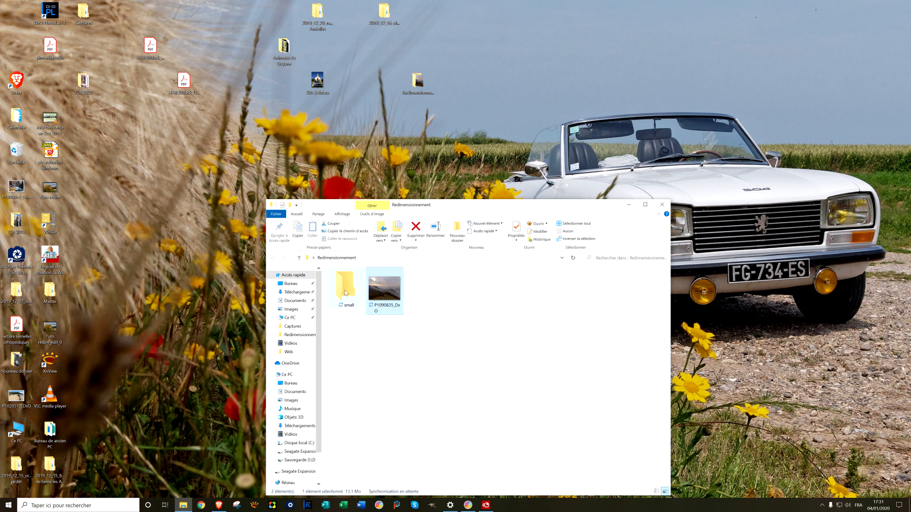
# Switch to XnView Classic and browse to the Redimensionnement folder on the desktop
pyautogui.moveTo(345, 289)
pyautogui.moveTo(396, 286)
pyautogui.click(254, 507)
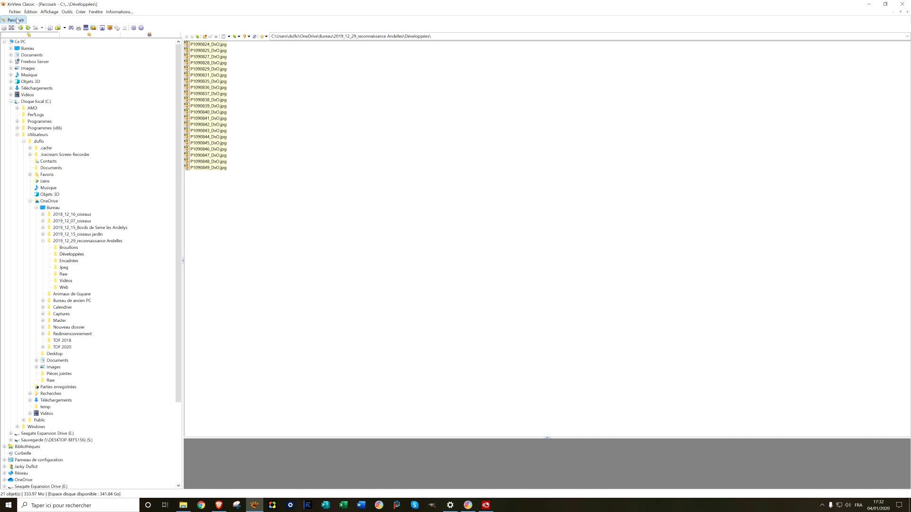
pyautogui.click(11, 48)
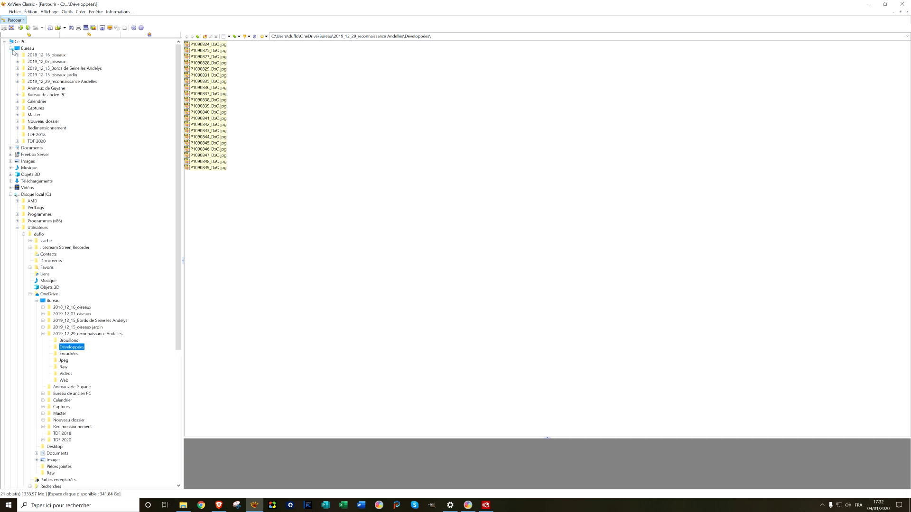
pyautogui.click(53, 129)
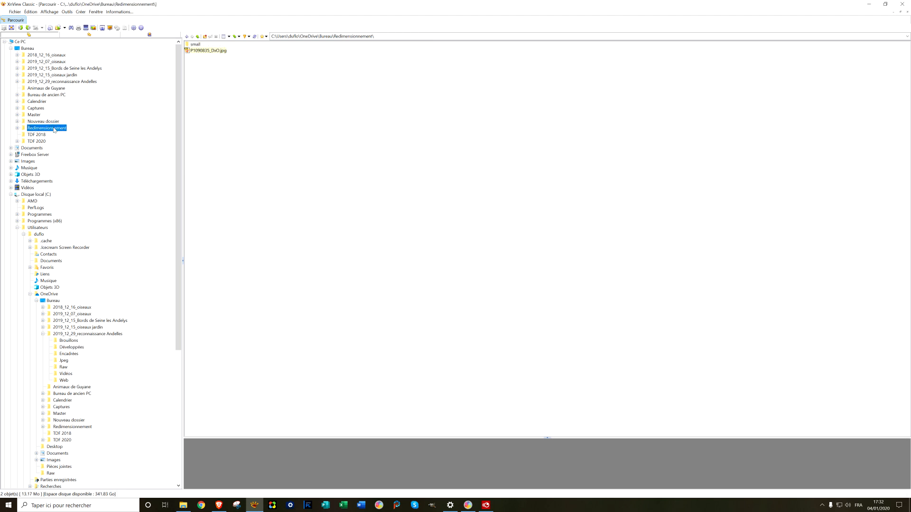
# Examine the image and file information of P1090835_DxO.jpg in its properties
pyautogui.click(216, 51)
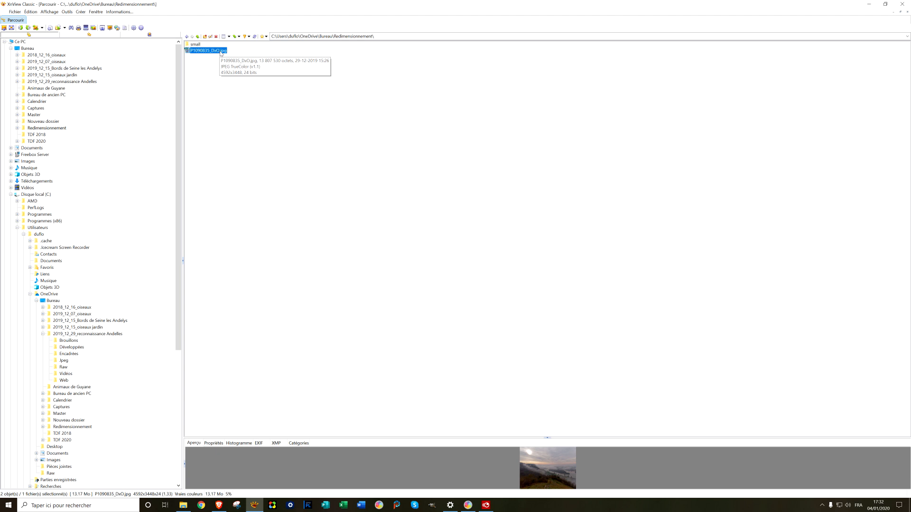
pyautogui.rightClick(220, 53)
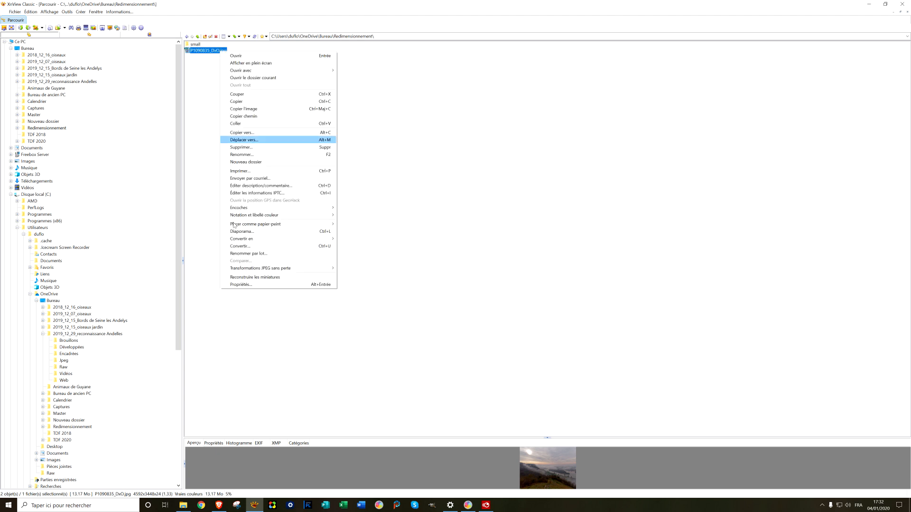
pyautogui.click(242, 285)
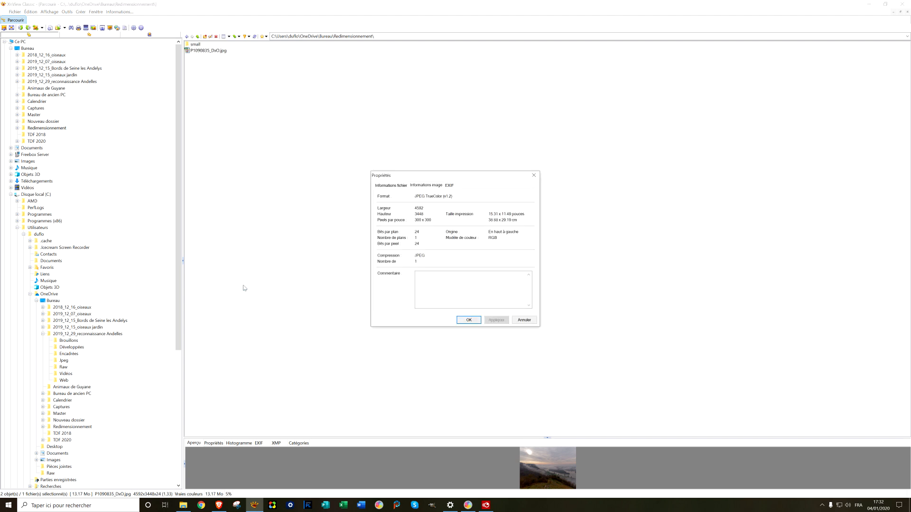
pyautogui.click(391, 185)
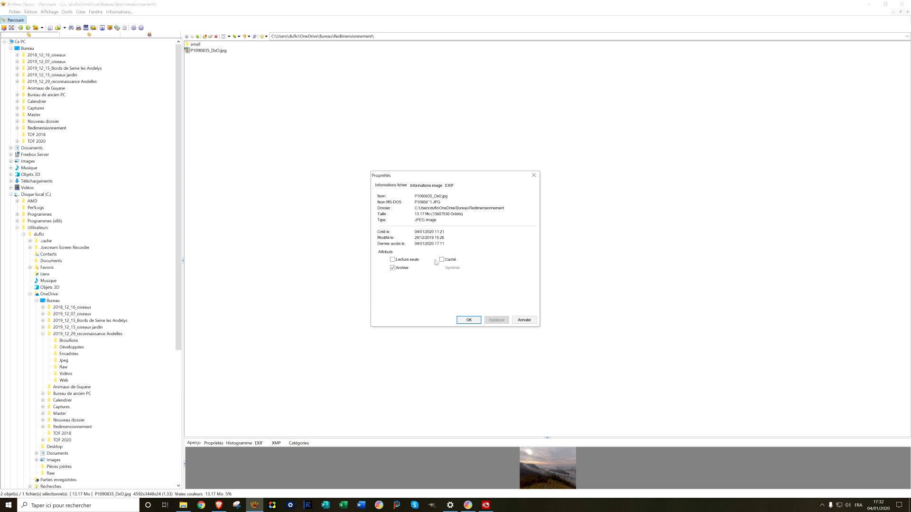
pyautogui.click(468, 320)
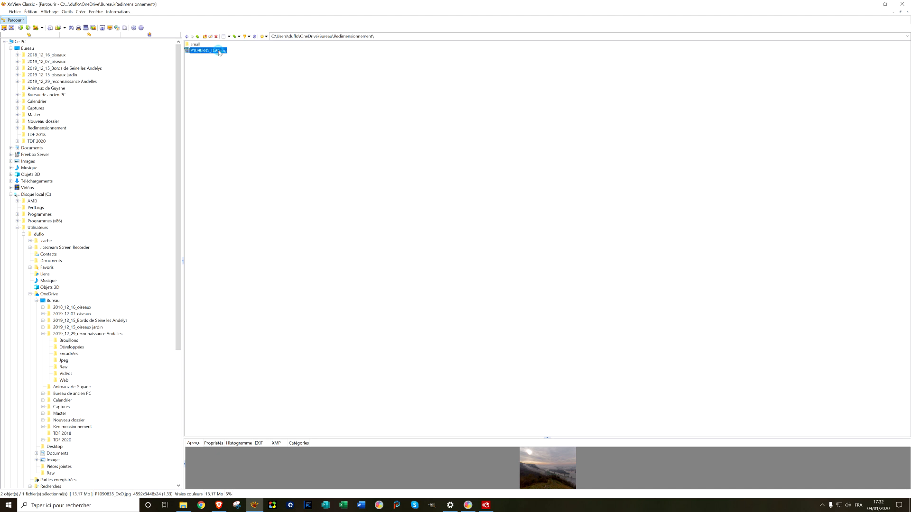
# Select P1090835_DxO.jpg and open the multiple conversion dialog for it
pyautogui.click(195, 44)
pyautogui.click(204, 51)
pyautogui.click(67, 12)
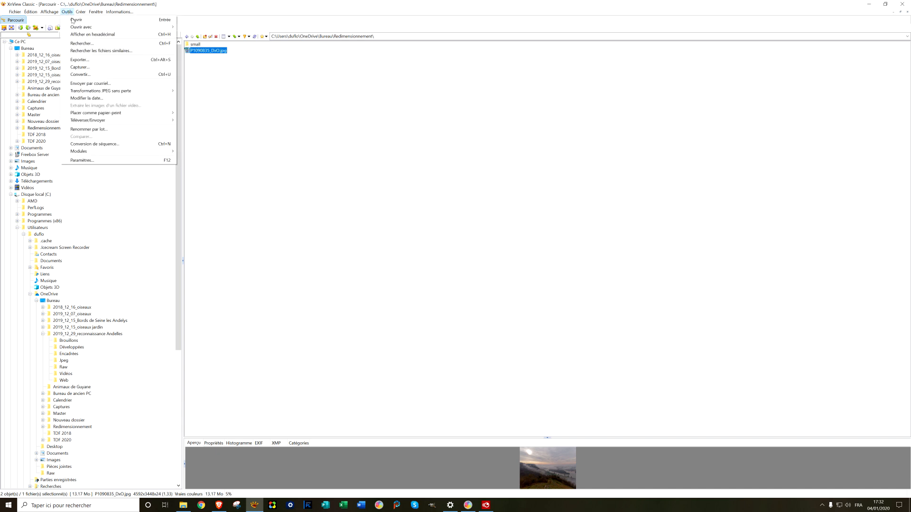
pyautogui.click(85, 76)
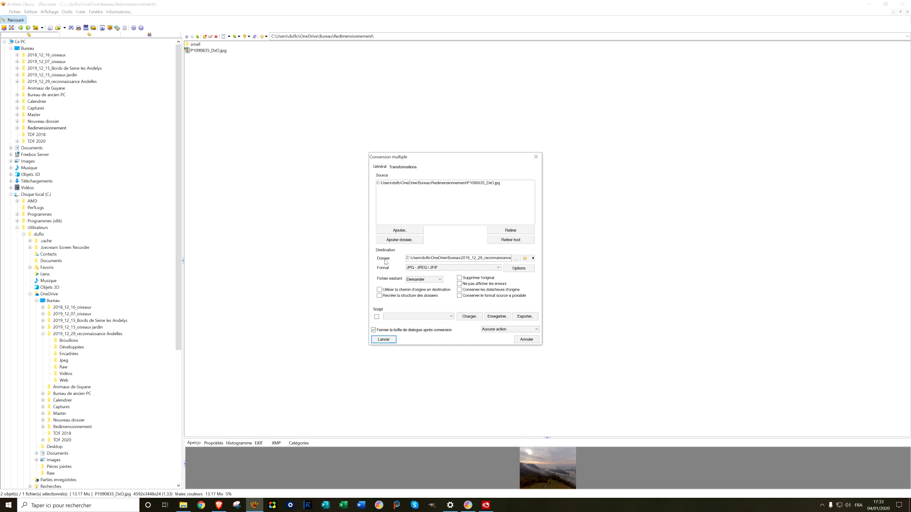
# Set the conversion's destination folder to the small subfolder of Redimensionnement on the desktop
pyautogui.click(517, 259)
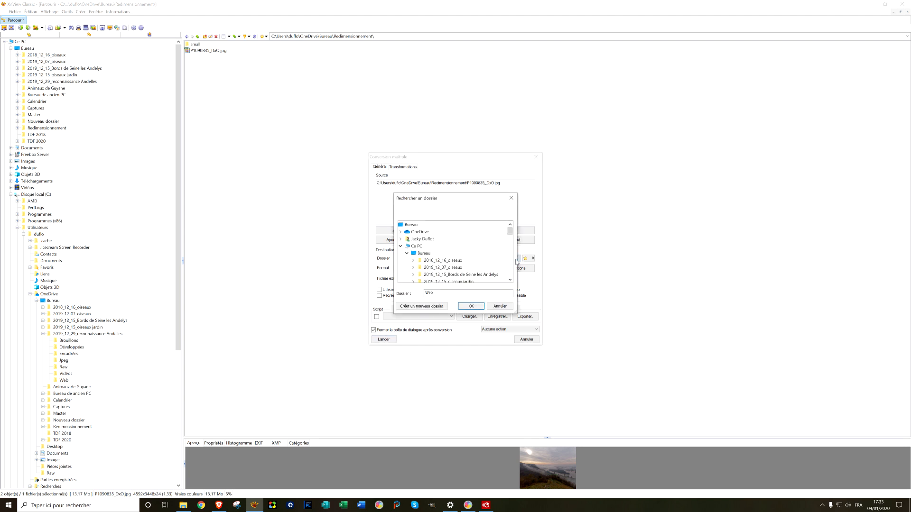
pyautogui.click(419, 255)
pyautogui.scroll(-2, 470, 270)
pyautogui.scroll(-4, 469, 270)
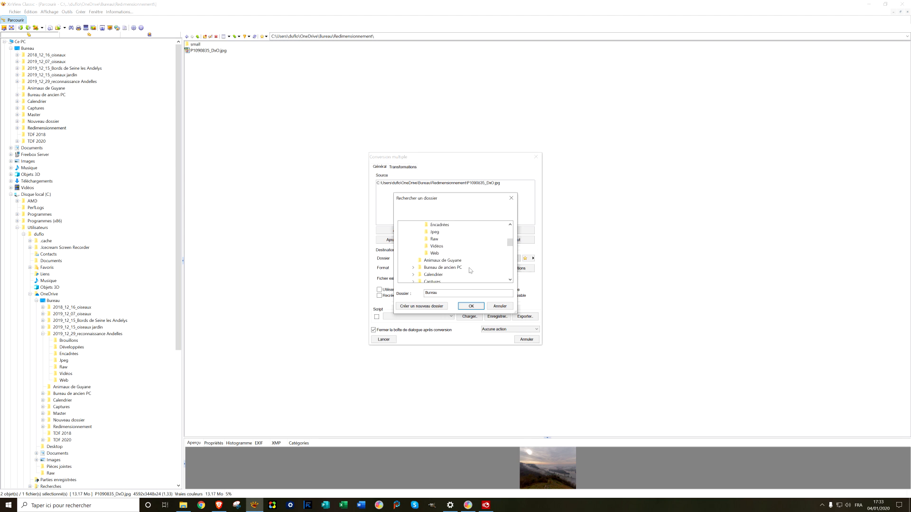
pyautogui.scroll(1, 467, 270)
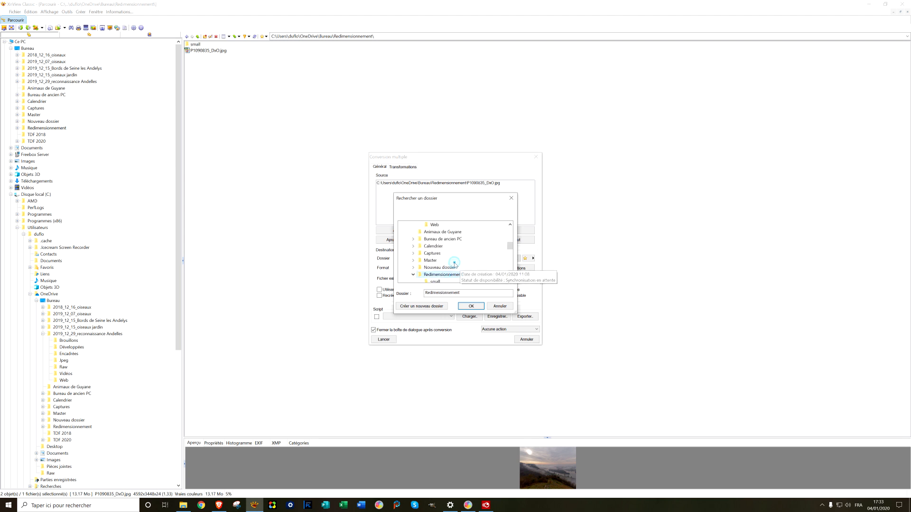
pyautogui.click(459, 273)
pyautogui.scroll(-1, 455, 273)
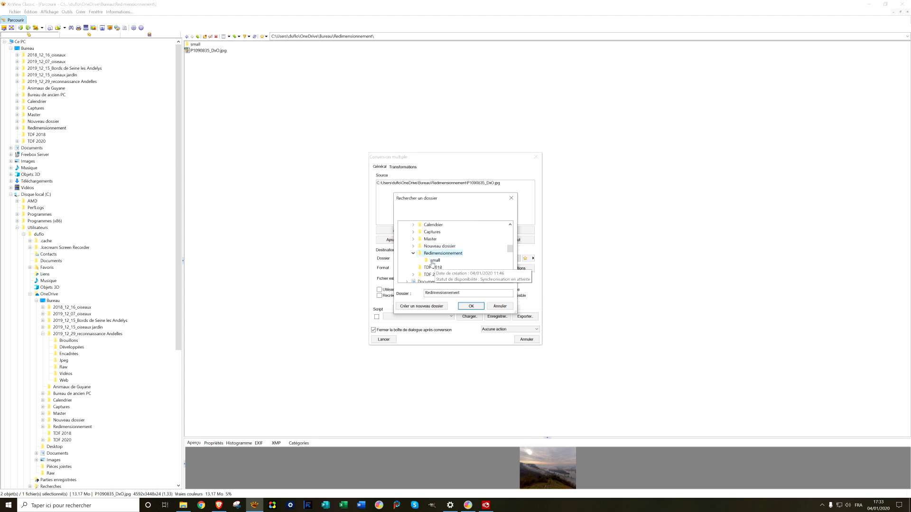
pyautogui.click(435, 261)
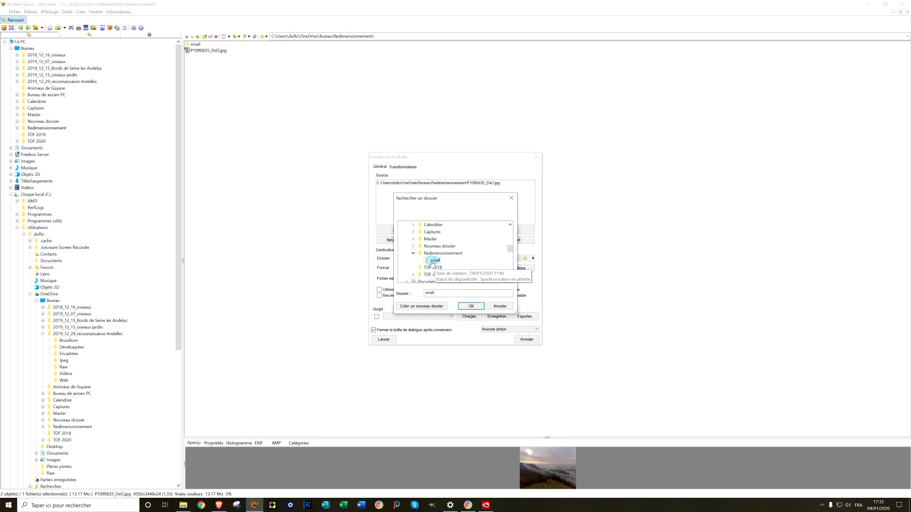
pyautogui.click(472, 306)
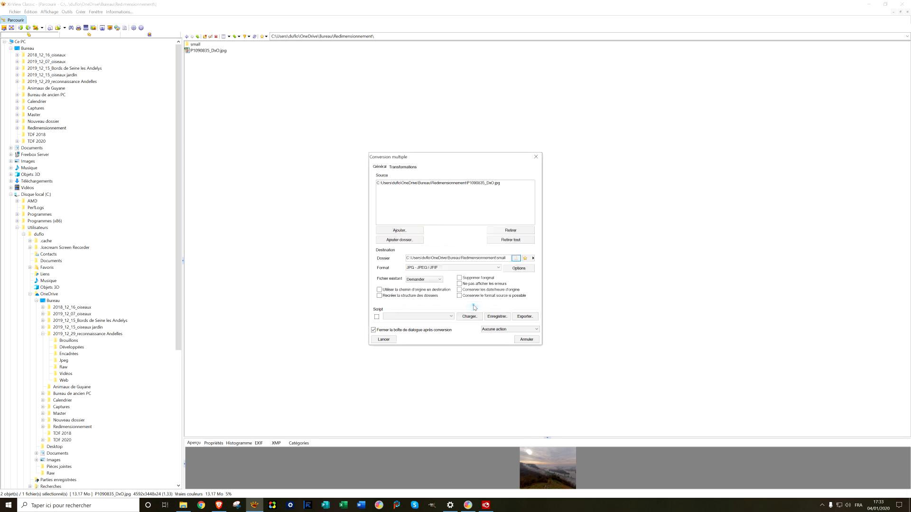
# Add a Redimensionner transformation with a width of 1024 pixels and proportions kept, and run the conversion
pyautogui.click(404, 167)
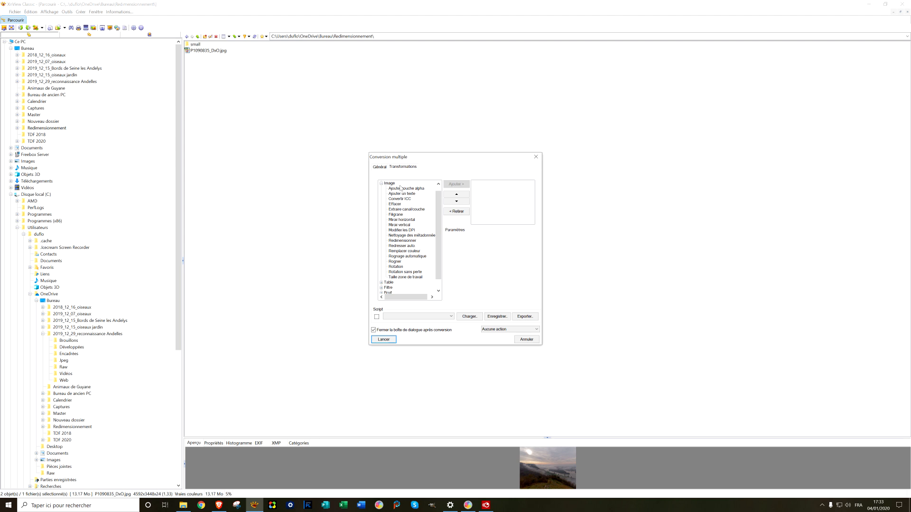
pyautogui.click(411, 241)
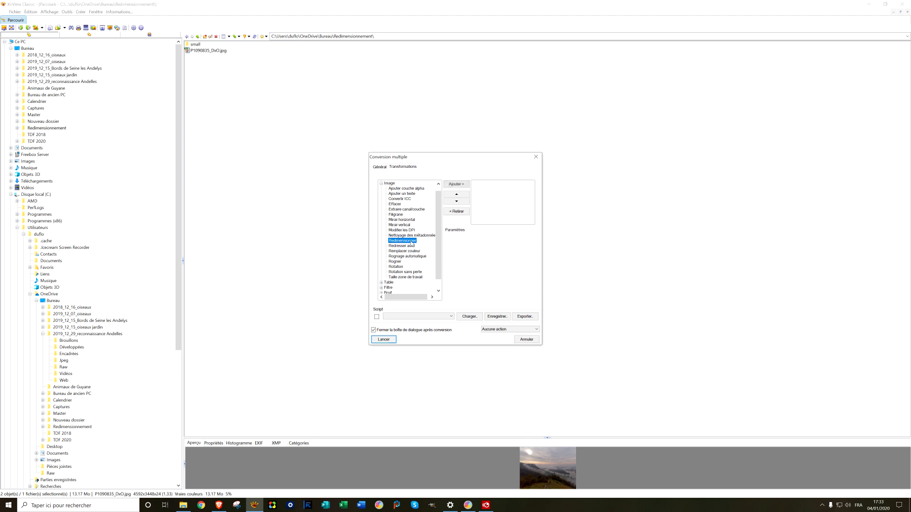
pyautogui.click(456, 184)
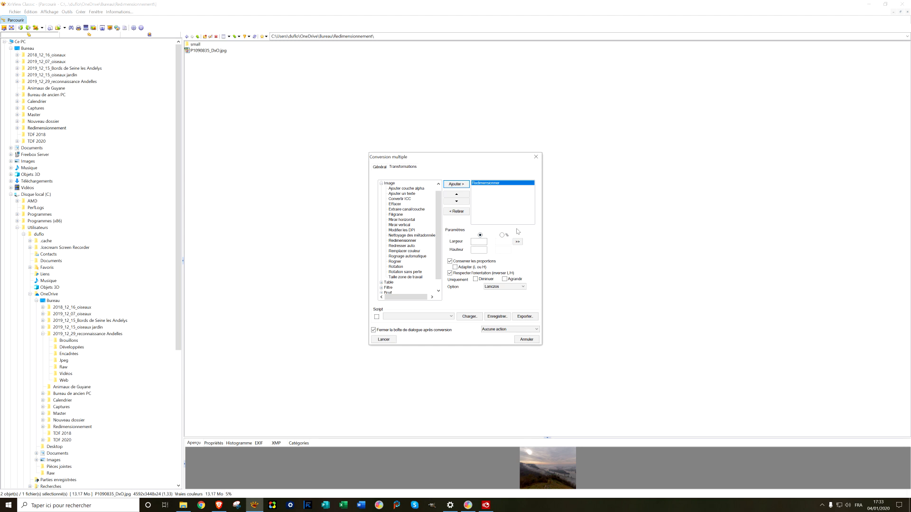
pyautogui.click(480, 242)
pyautogui.click(478, 252)
pyautogui.click(380, 167)
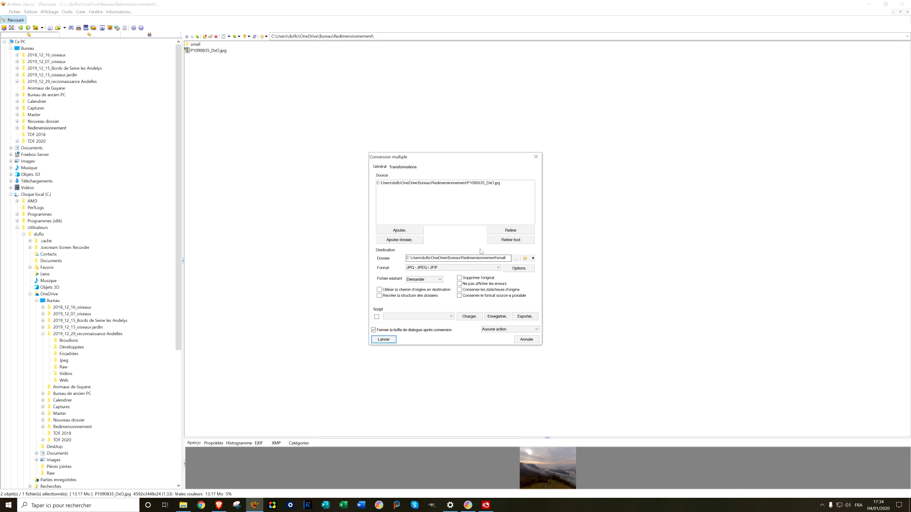
pyautogui.click(384, 340)
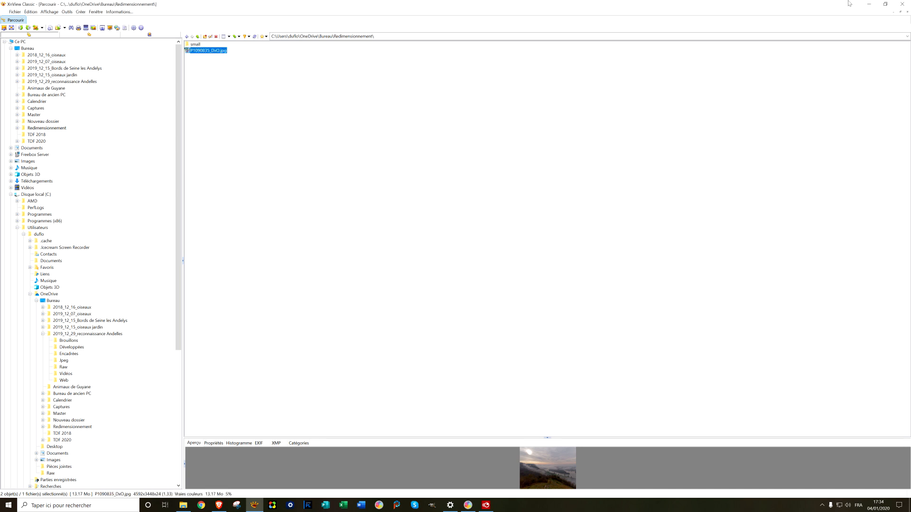
# Close XnView and check the original P1090835_DxO photo's file size in the Redimensionnement folder
pyautogui.click(901, 3)
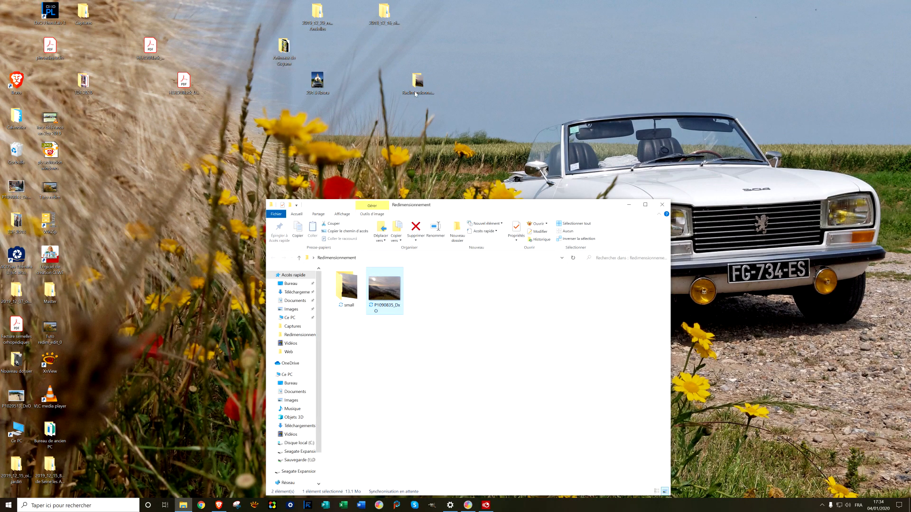
pyautogui.doubleClick(417, 87)
pyautogui.rightClick(391, 292)
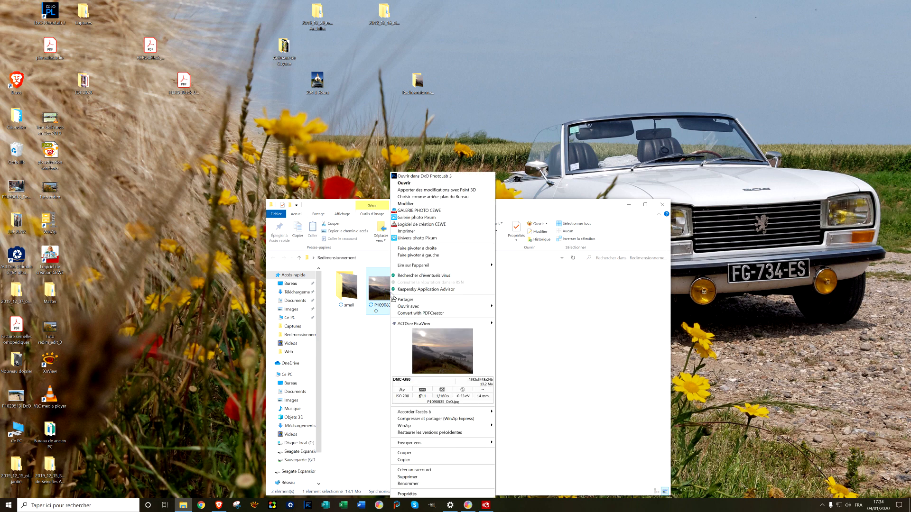
pyautogui.click(407, 494)
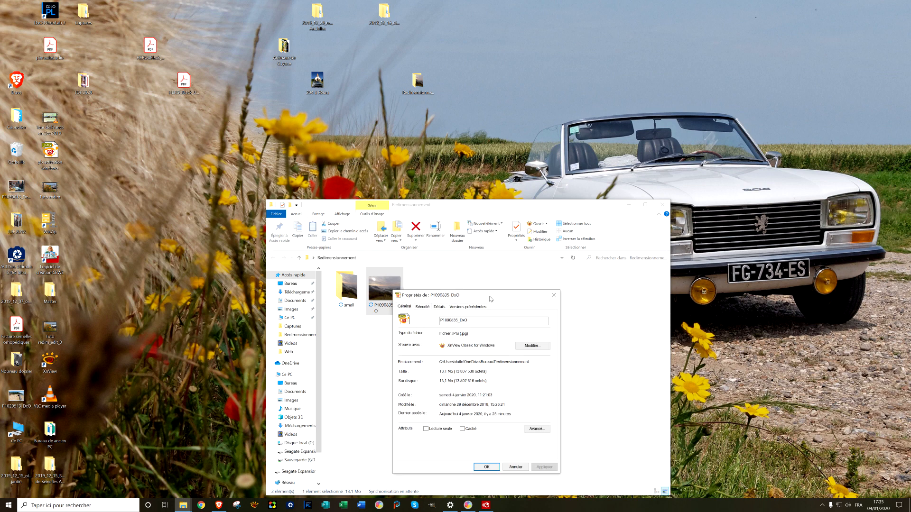
pyautogui.moveTo(492, 297); pyautogui.dragTo(519, 214)
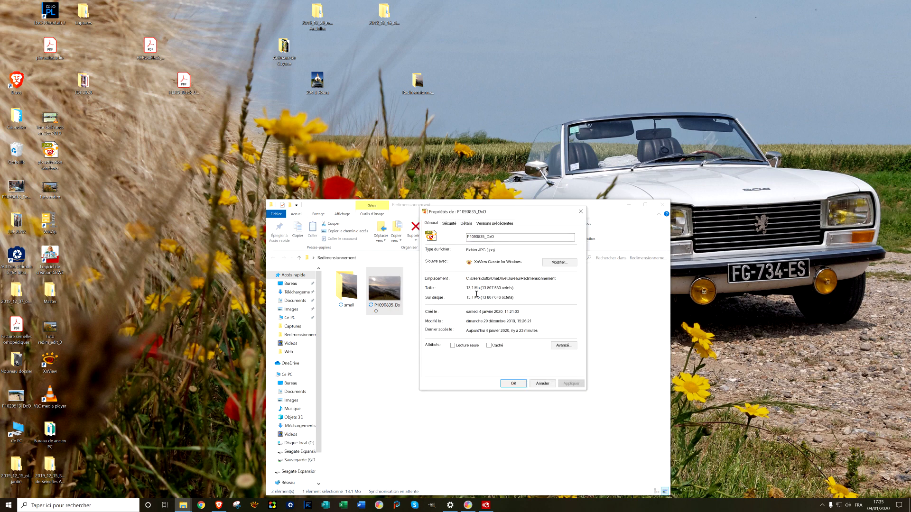
pyautogui.click(513, 383)
# Open the resized P1090835_DxO photo from the small subfolder in XnView and check its image properties
pyautogui.moveTo(349, 285); pyautogui.dragTo(349, 285)
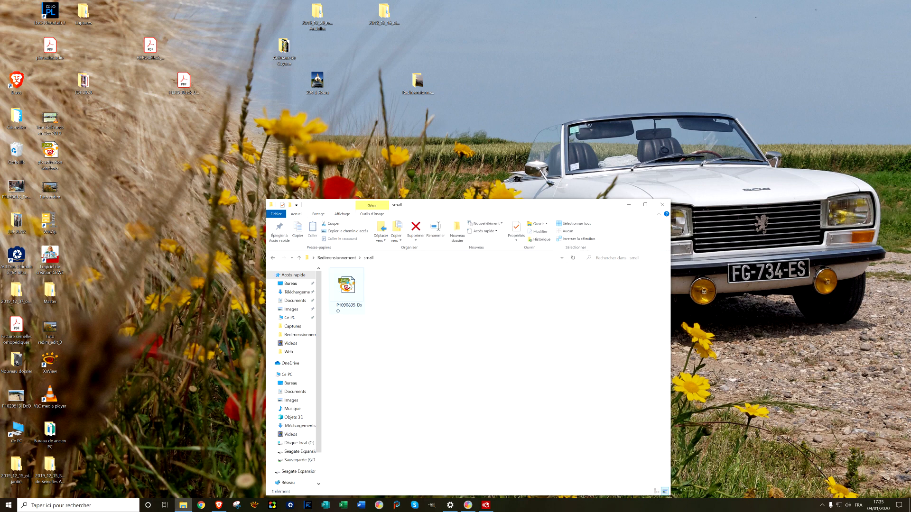
pyautogui.doubleClick(347, 286)
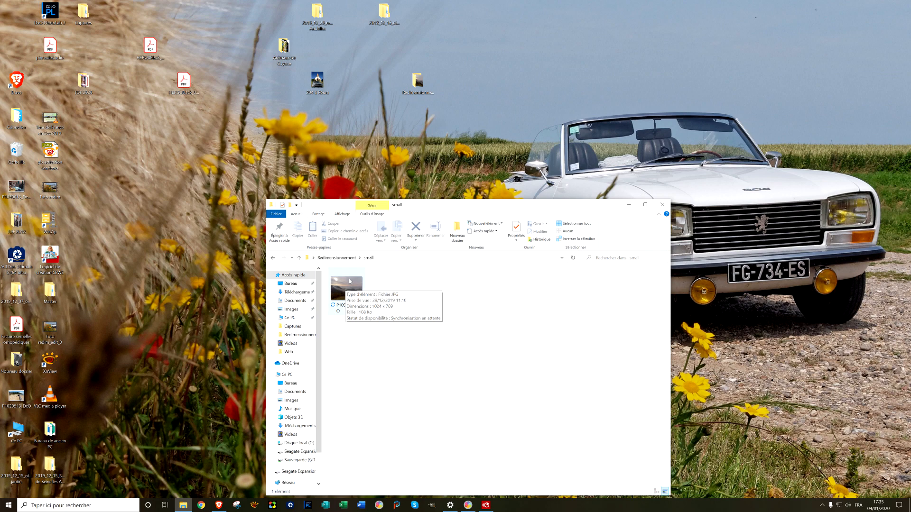
pyautogui.doubleClick(350, 280)
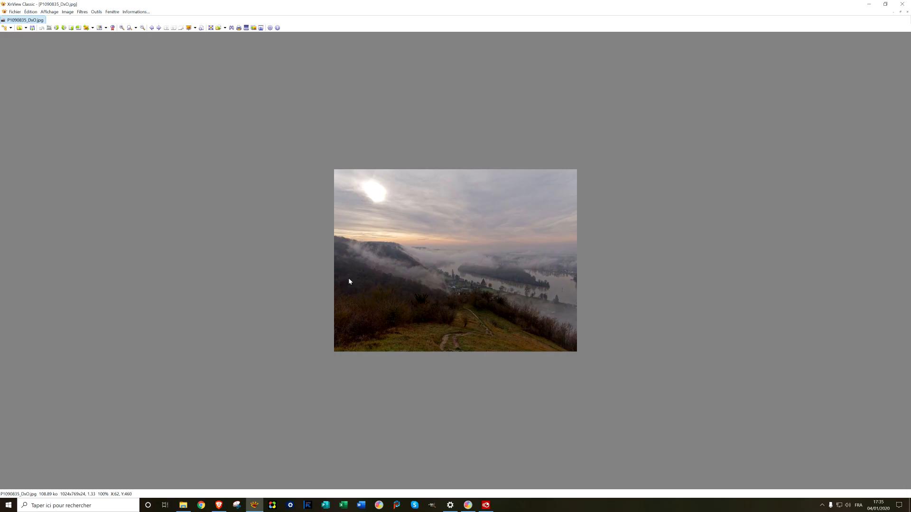
pyautogui.rightClick(440, 267)
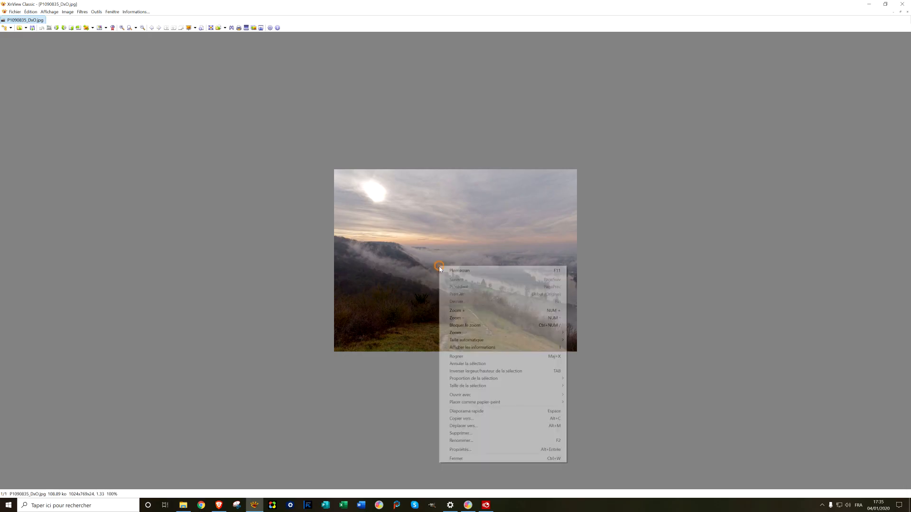
pyautogui.click(464, 451)
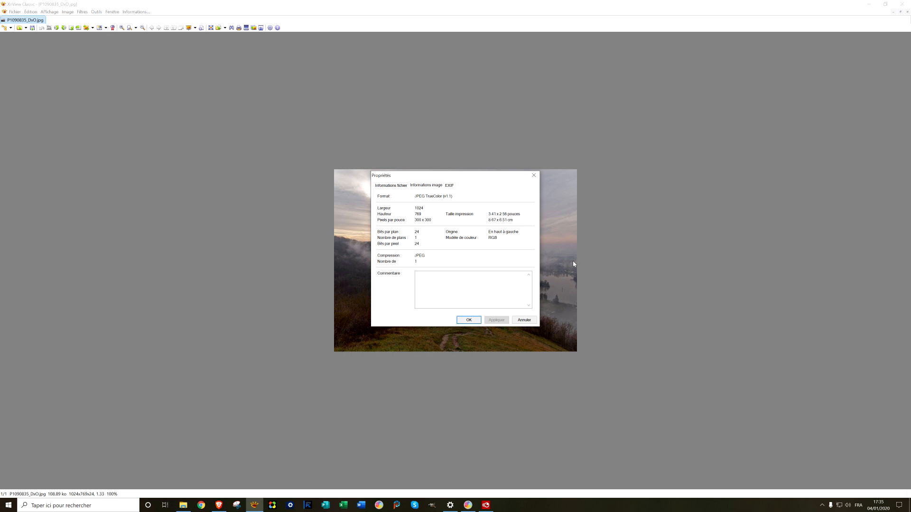
pyautogui.click(468, 320)
# Enlarge the resized photo to 200% to judge its quality, and close the viewer and the folder window
pyautogui.scroll(1, 477, 292)
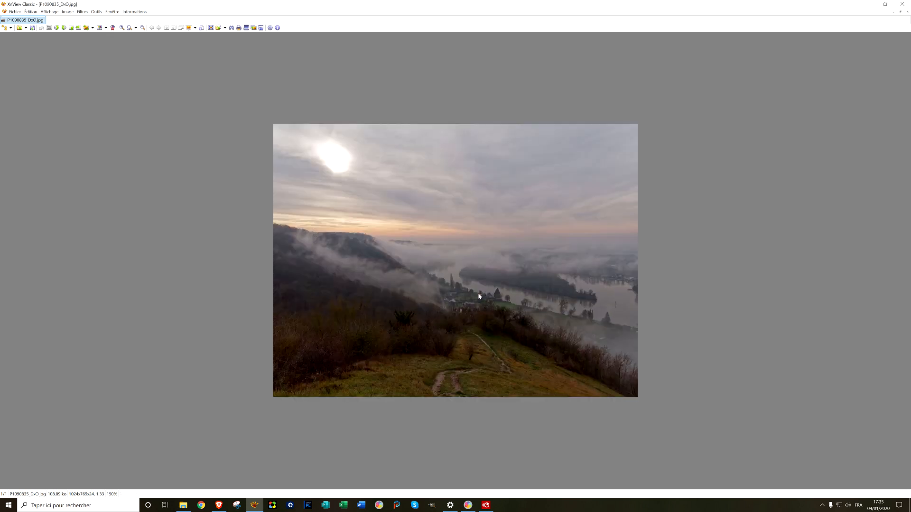
pyautogui.scroll(1, 479, 296)
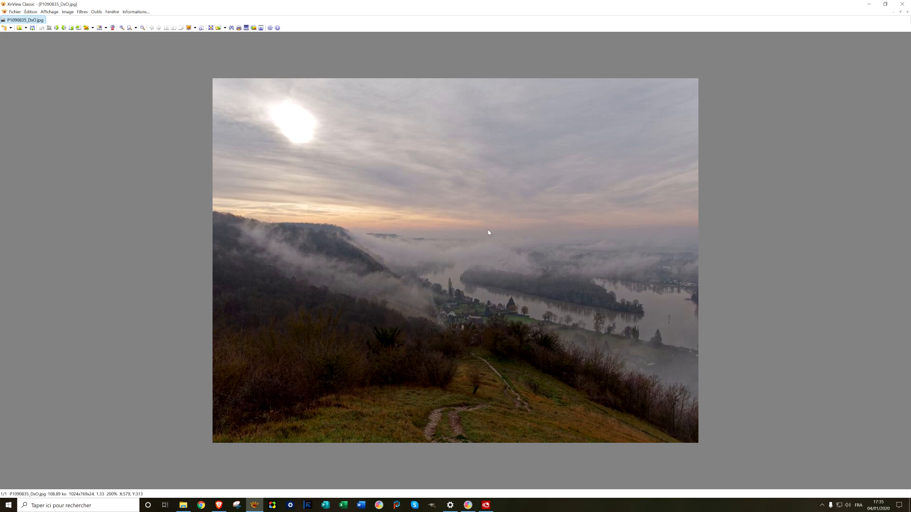
pyautogui.click(903, 5)
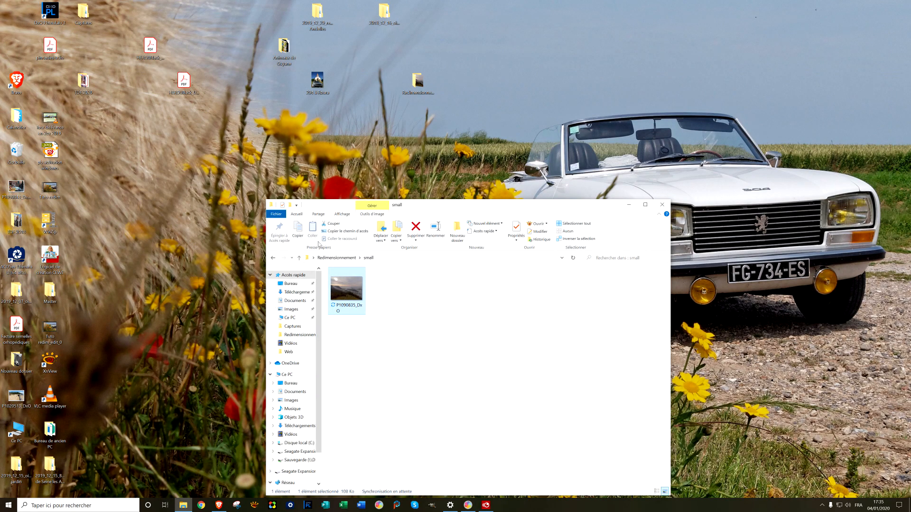
pyautogui.click(657, 205)
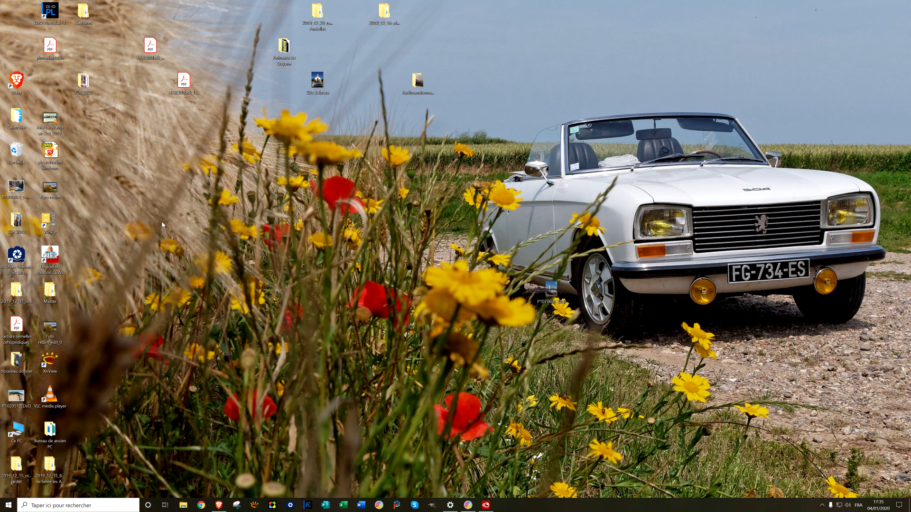
# Open the Développées subfolder of 2019_12_29_reconnaissance Andelles on the desktop and check the file size of P1090824_DxO
pyautogui.doubleClick(318, 13)
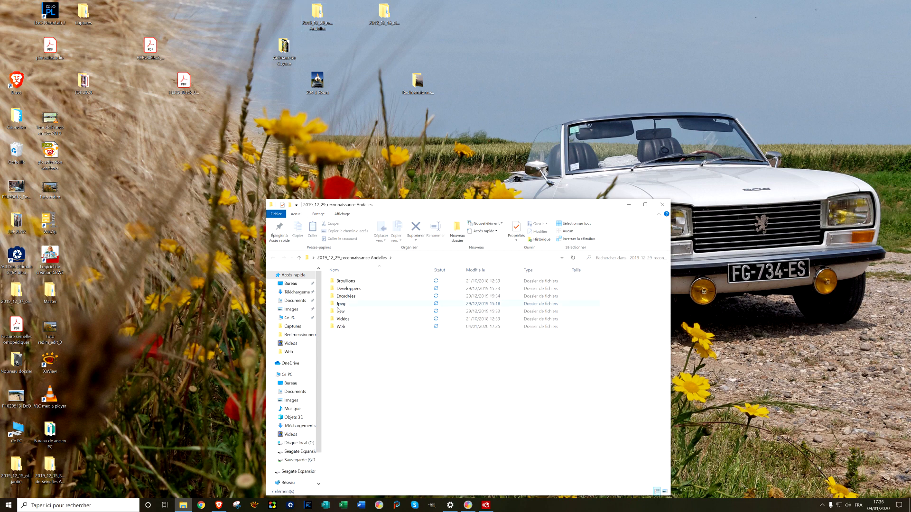
pyautogui.moveTo(361, 298)
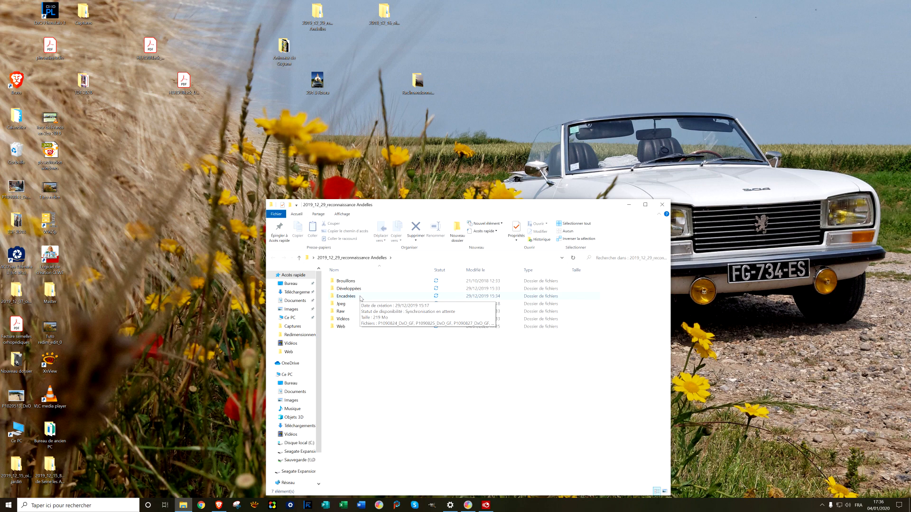
pyautogui.doubleClick(358, 289)
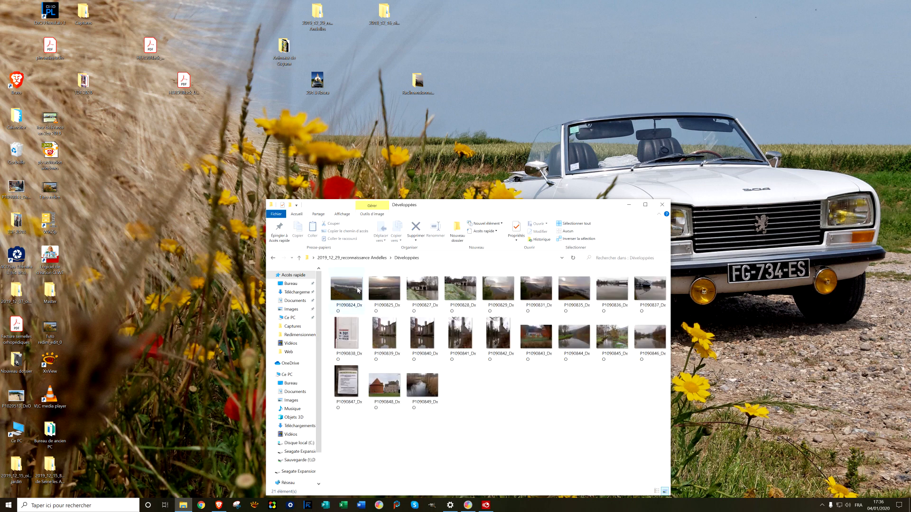
pyautogui.moveTo(391, 288)
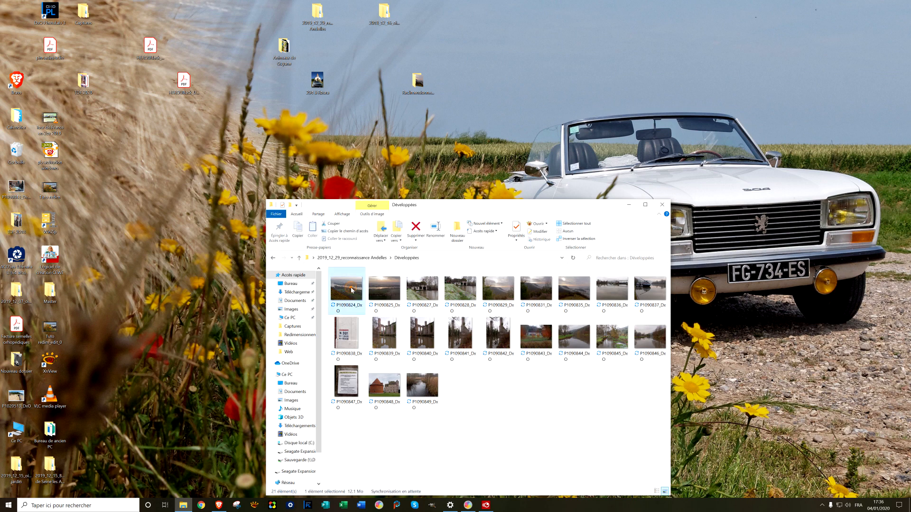
pyautogui.rightClick(351, 290)
pyautogui.click(383, 495)
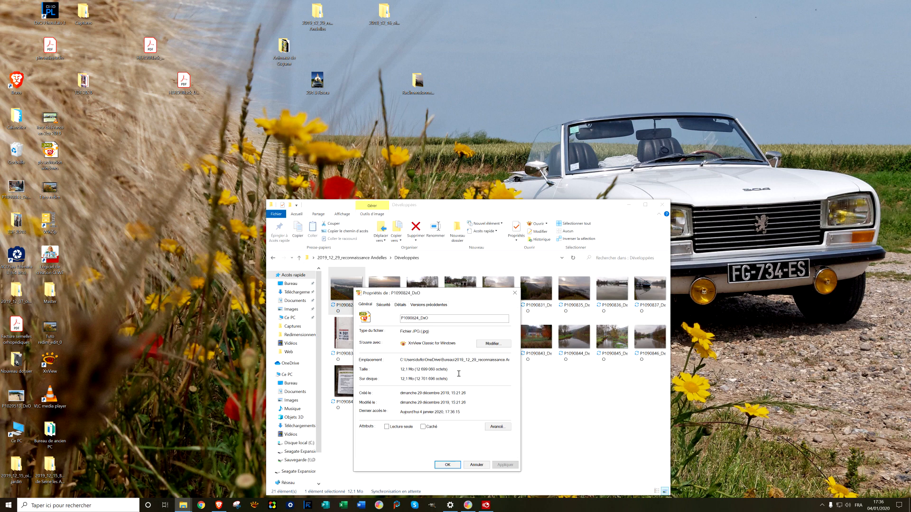
pyautogui.click(448, 466)
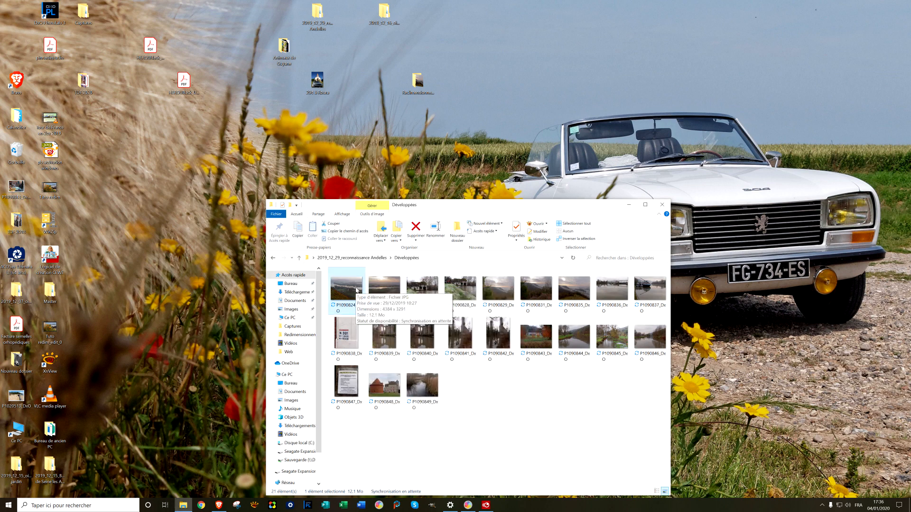
# Switch to XnView and browse from Bureau to the Développées subfolder of 2019_12_29_reconnaissance Andelles
pyautogui.click(255, 506)
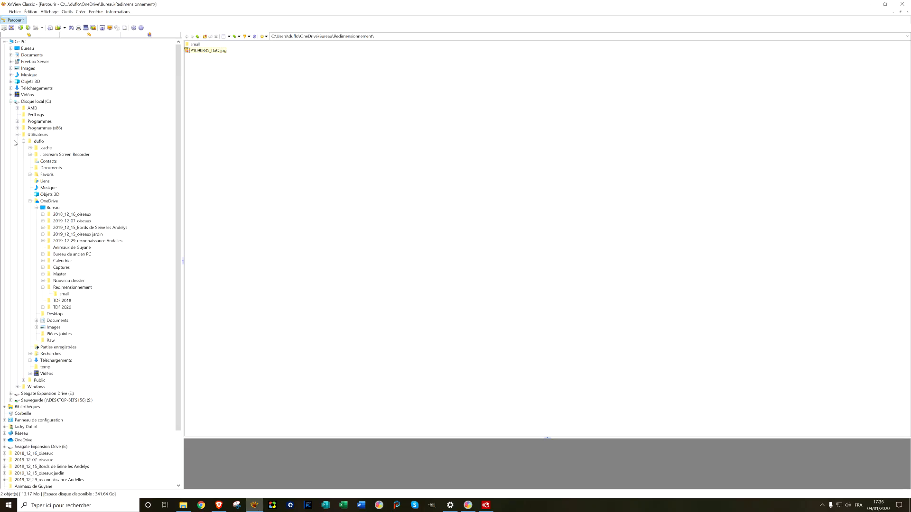
pyautogui.click(17, 134)
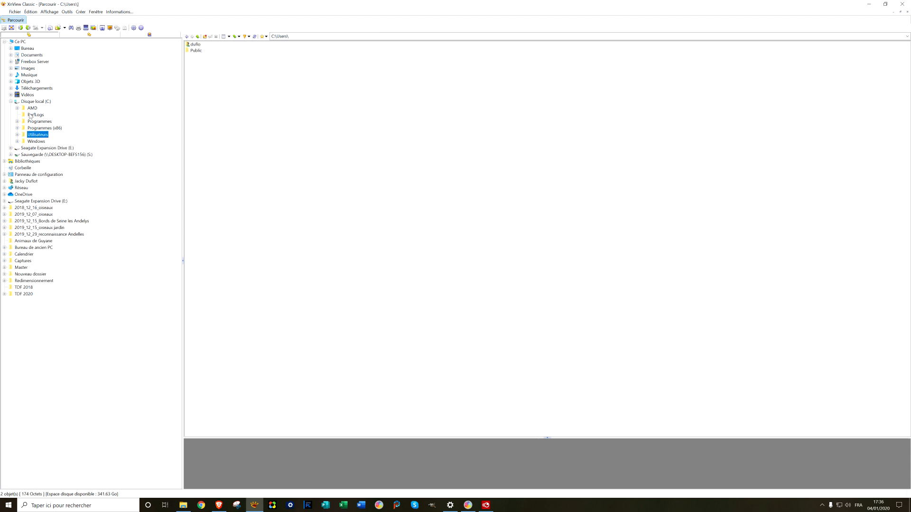
pyautogui.click(29, 48)
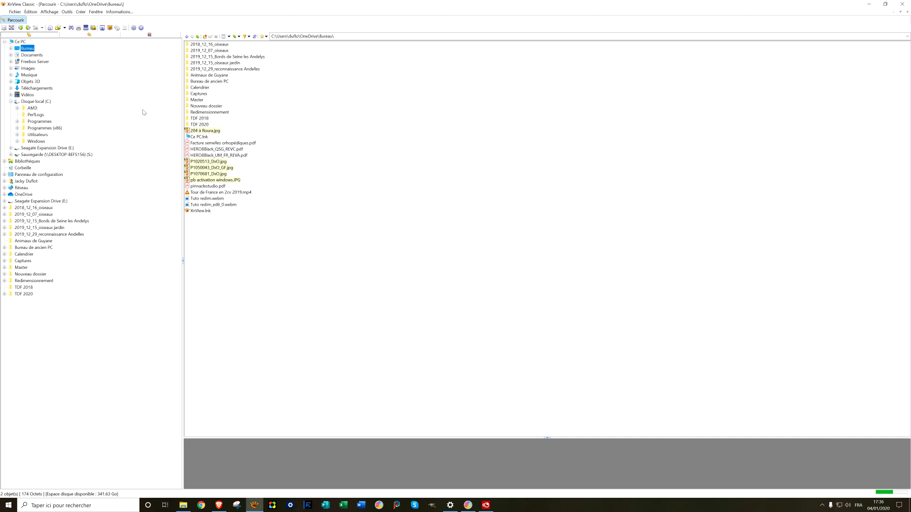
pyautogui.click(228, 69)
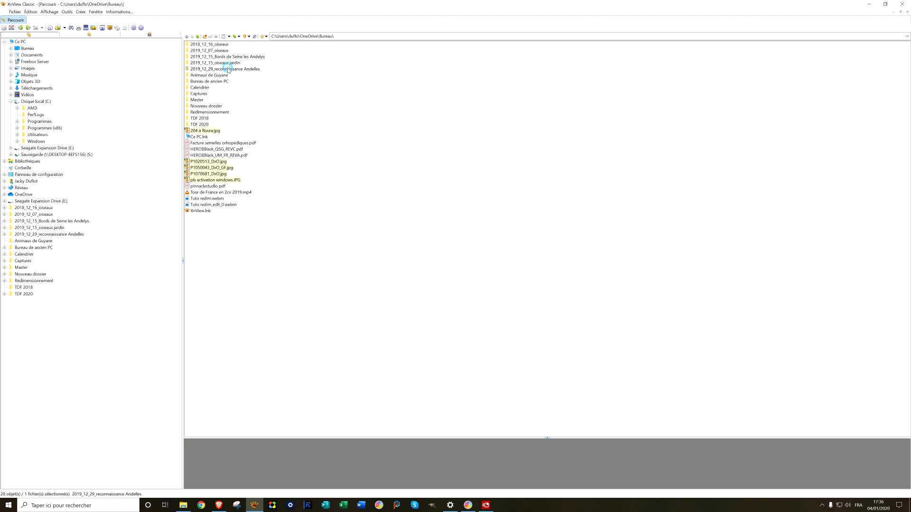
pyautogui.doubleClick(228, 69)
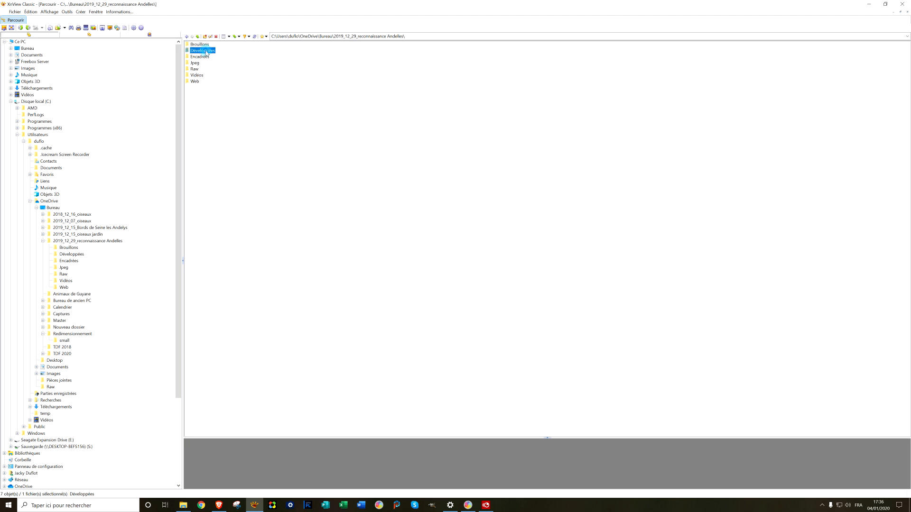
pyautogui.doubleClick(206, 51)
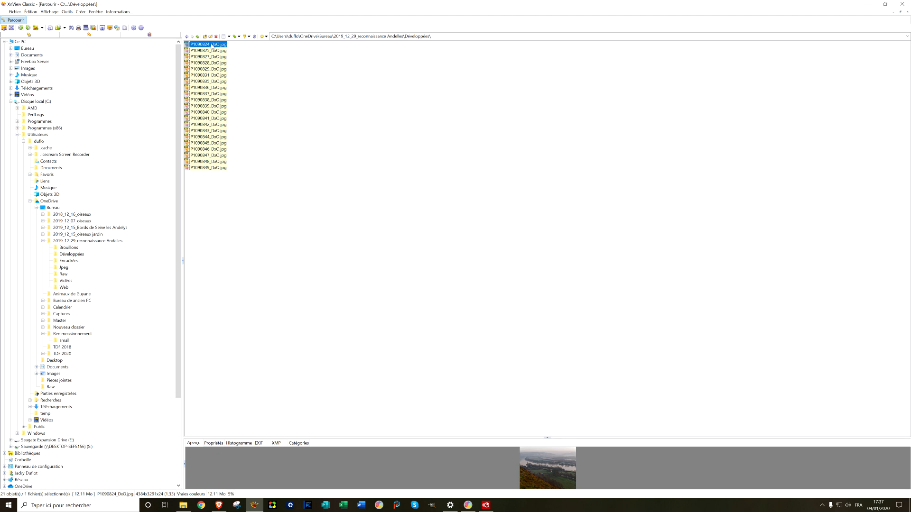
# Select all photos in Développées, open the multiple conversion dialog for them and look through its source list
pyautogui.hotkey('ctrl', 'a')
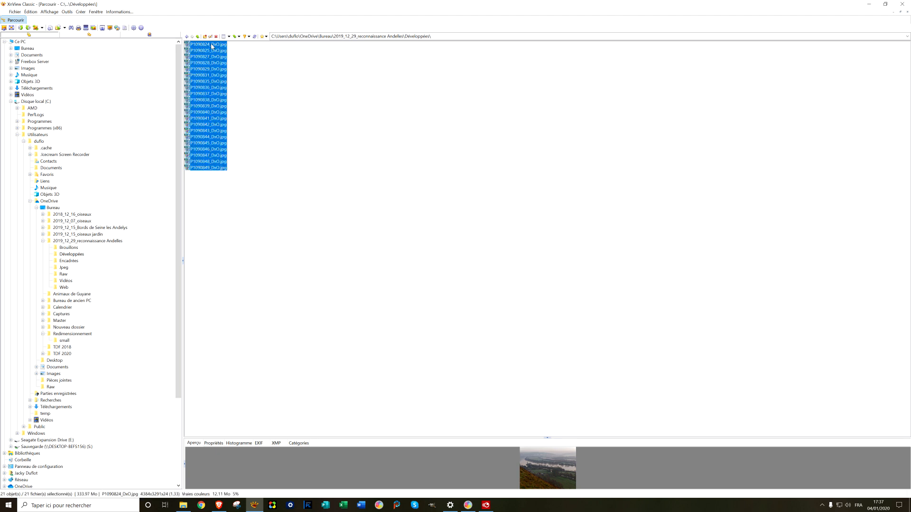
pyautogui.click(67, 11)
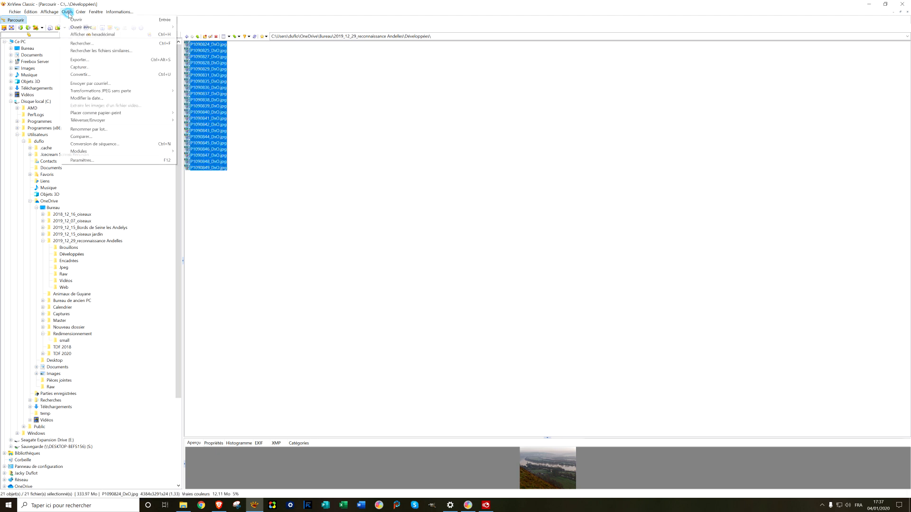
pyautogui.click(86, 76)
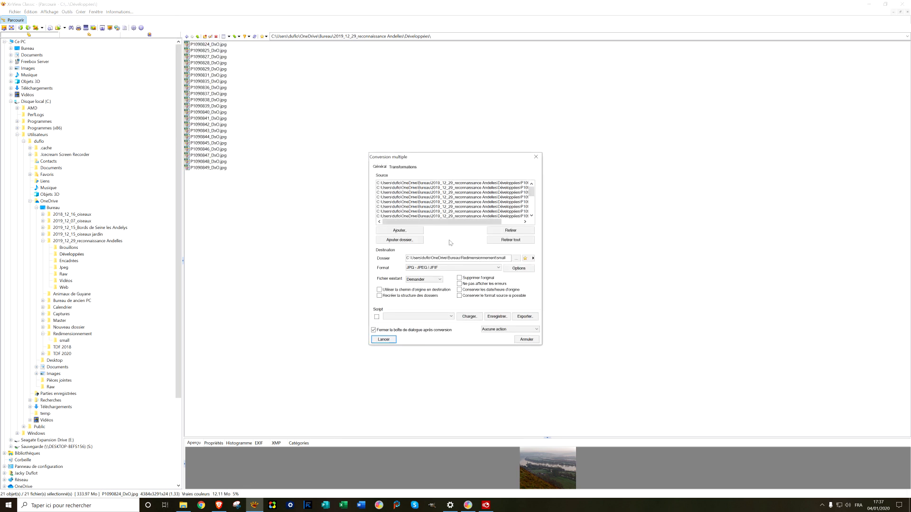
pyautogui.moveTo(531, 191)
pyautogui.mouseDown()
pyautogui.moveTo(532, 211)
pyautogui.moveTo(532, 190)
pyautogui.mouseUp()
pyautogui.scroll(-3, 472, 186)
pyautogui.scroll(-3, 473, 186)
# Set the conversion's destination folder to the Web subfolder of 2019_12_29_reconnaissance Andelles
pyautogui.click(516, 260)
pyautogui.click(515, 259)
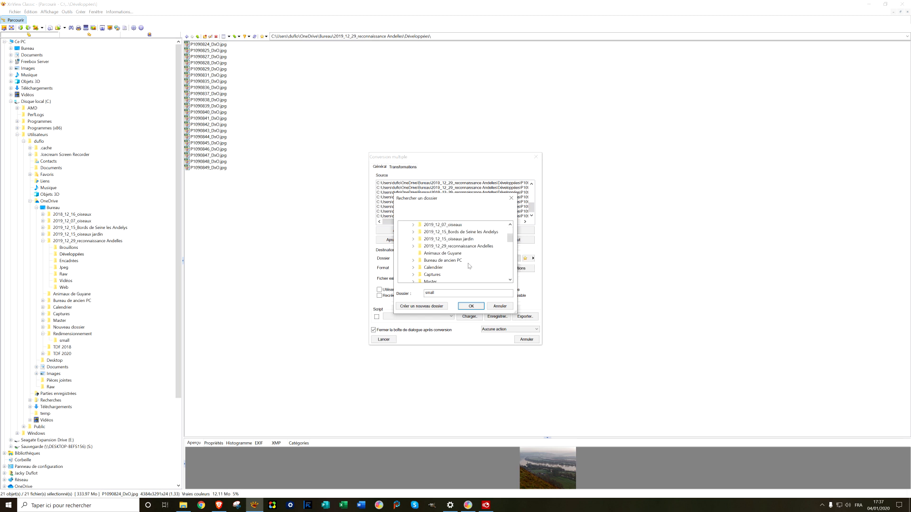
pyautogui.scroll(-2, 468, 265)
pyautogui.scroll(4, 466, 265)
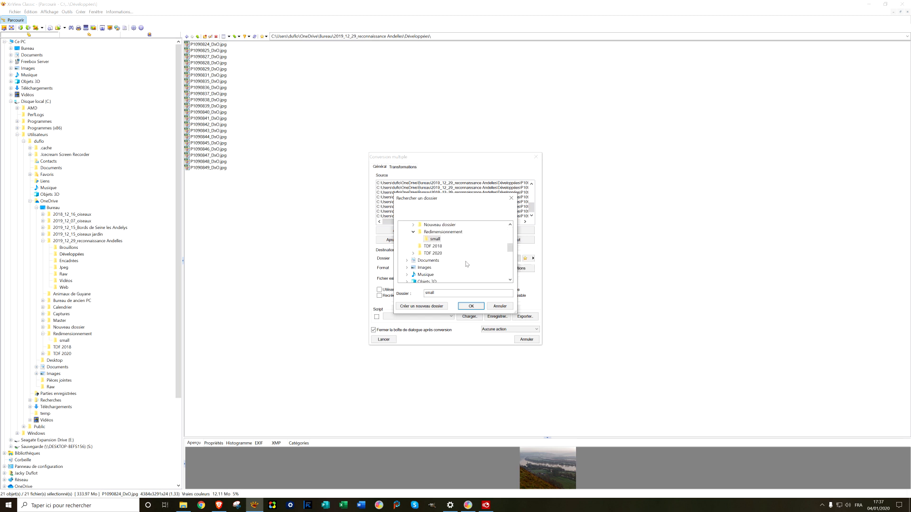
pyautogui.doubleClick(477, 268)
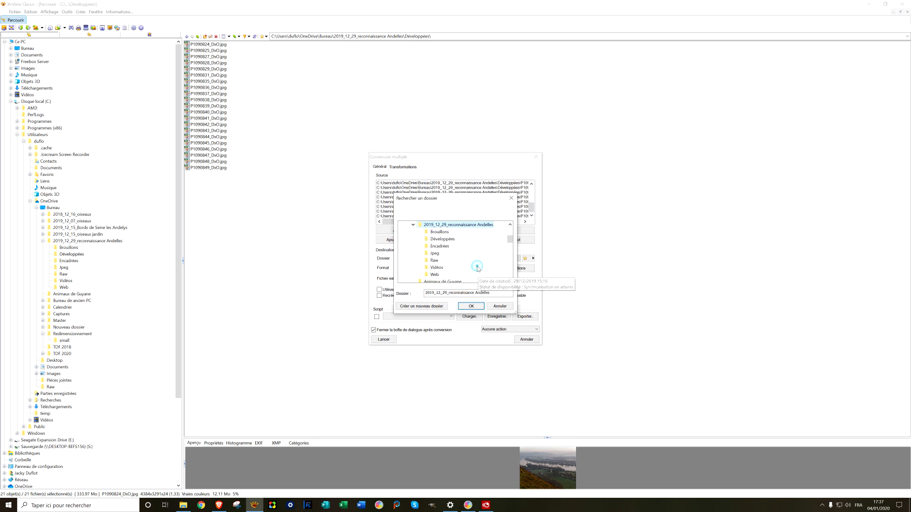
pyautogui.click(434, 275)
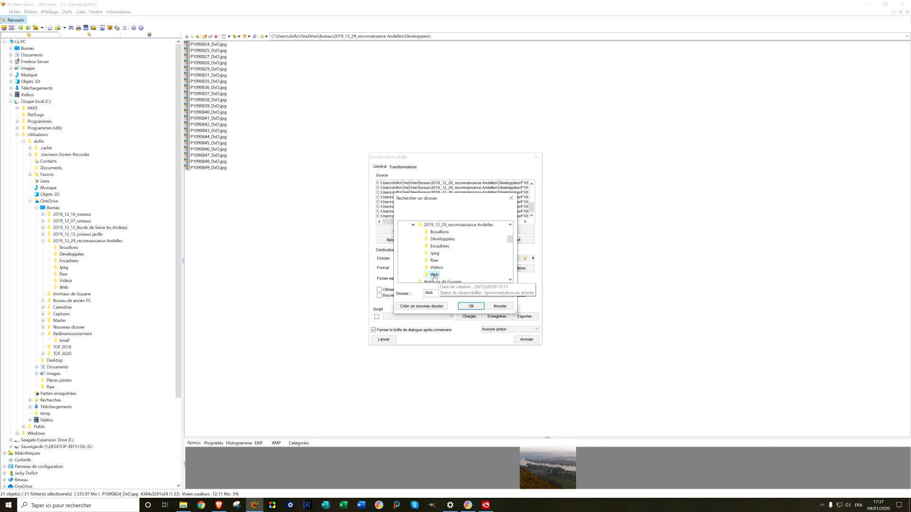
pyautogui.click(471, 306)
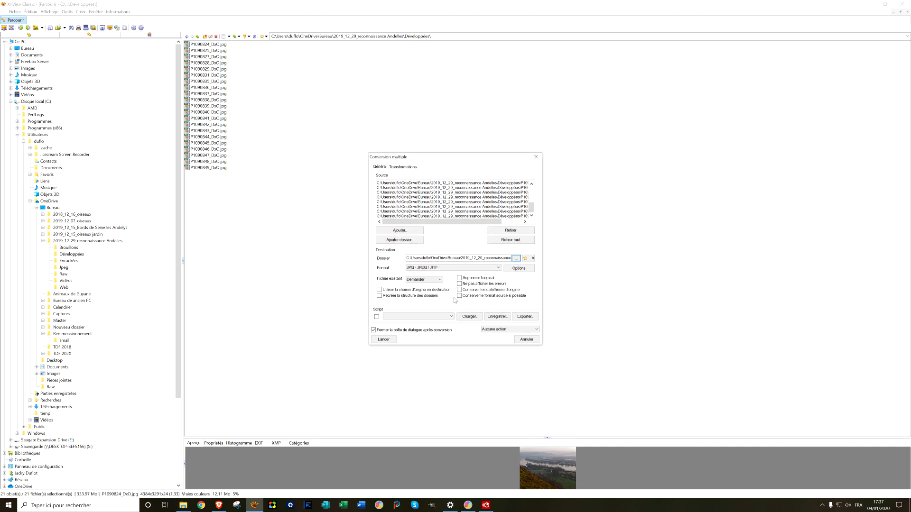
# Add a Redimensionner transformation with a width of 1024 pixels to the conversion
pyautogui.click(401, 169)
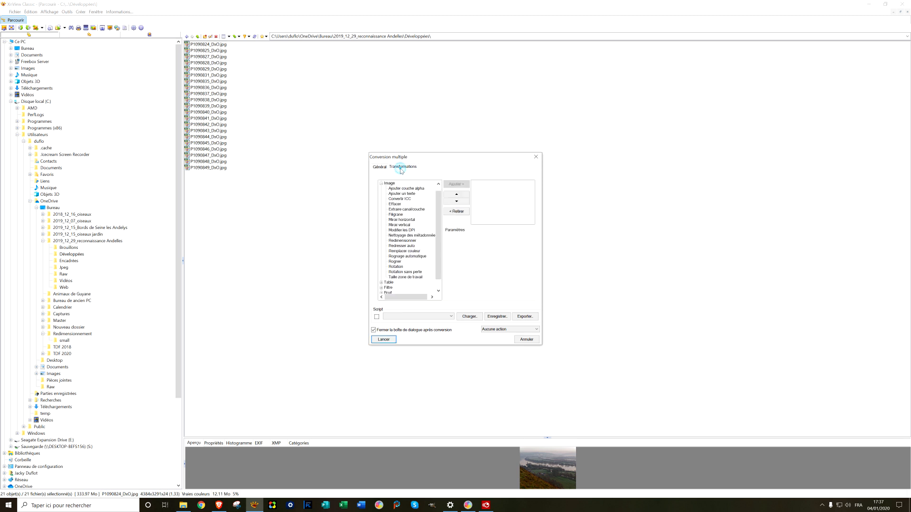
pyautogui.click(403, 241)
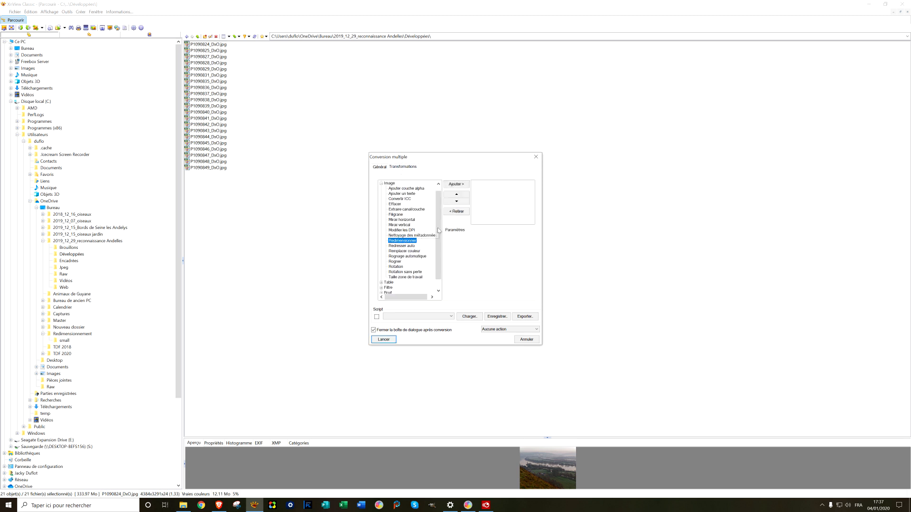
pyautogui.click(457, 184)
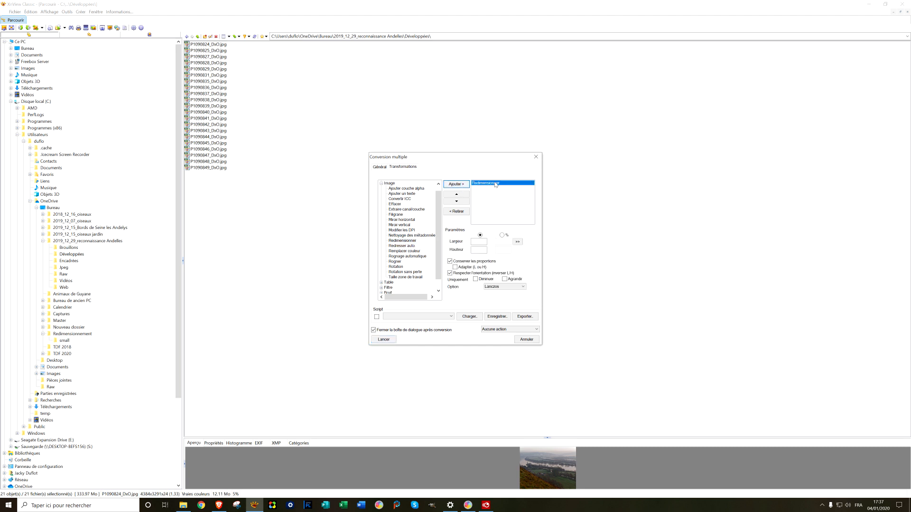
pyautogui.click(480, 242)
pyautogui.write('1024')
# Recheck the conversion's destination folder and keep the Web subfolder selected
pyautogui.click(380, 169)
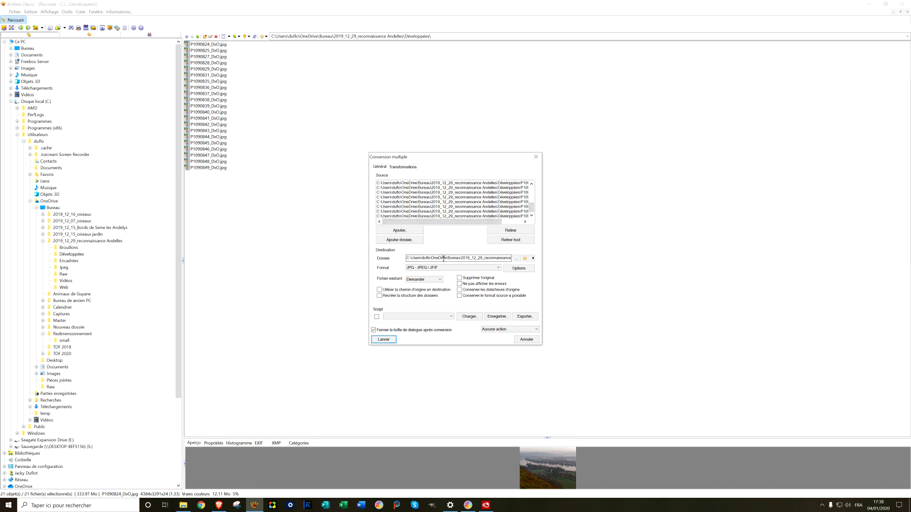
pyautogui.click(519, 259)
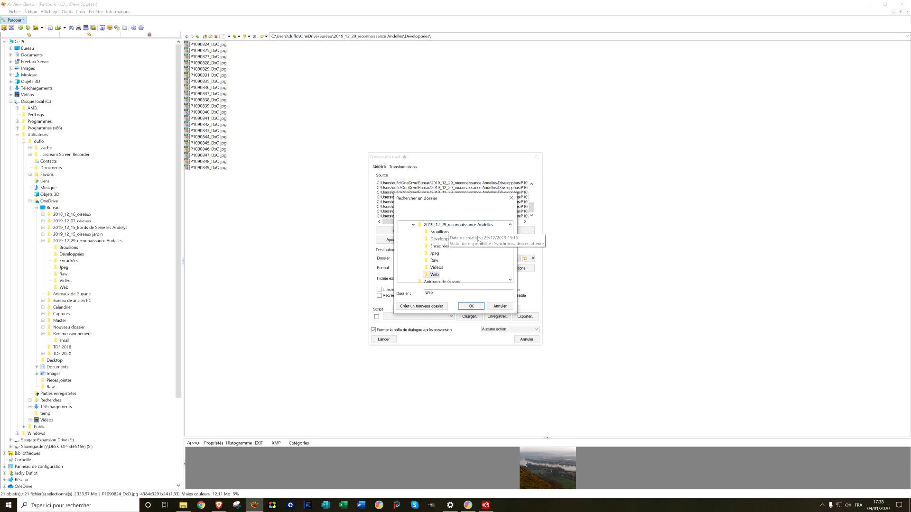
pyautogui.click(475, 308)
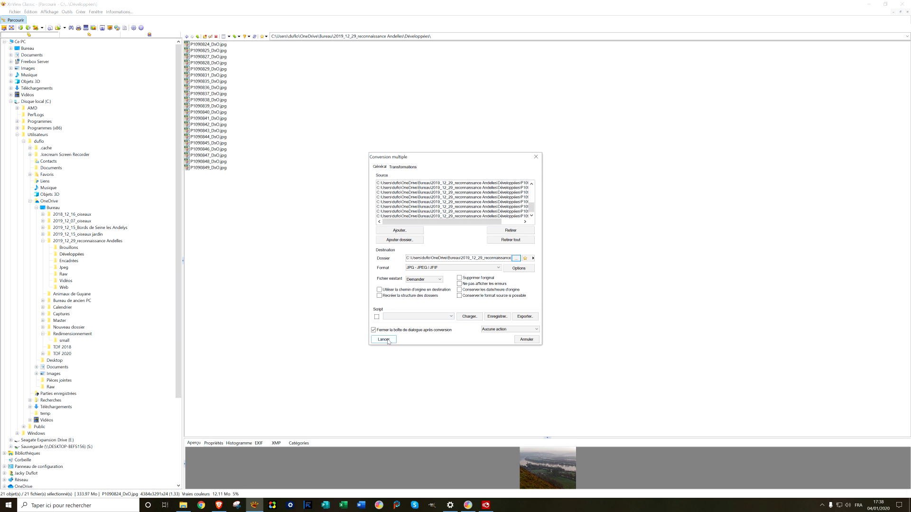
# Run the multiple conversion on the selected photos, and close XnView and the Développées folder window
pyautogui.click(388, 340)
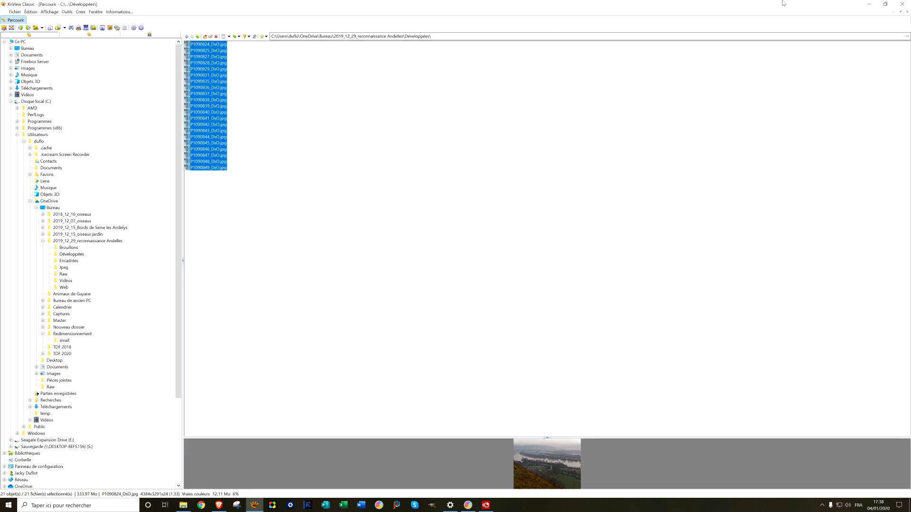
pyautogui.click(903, 4)
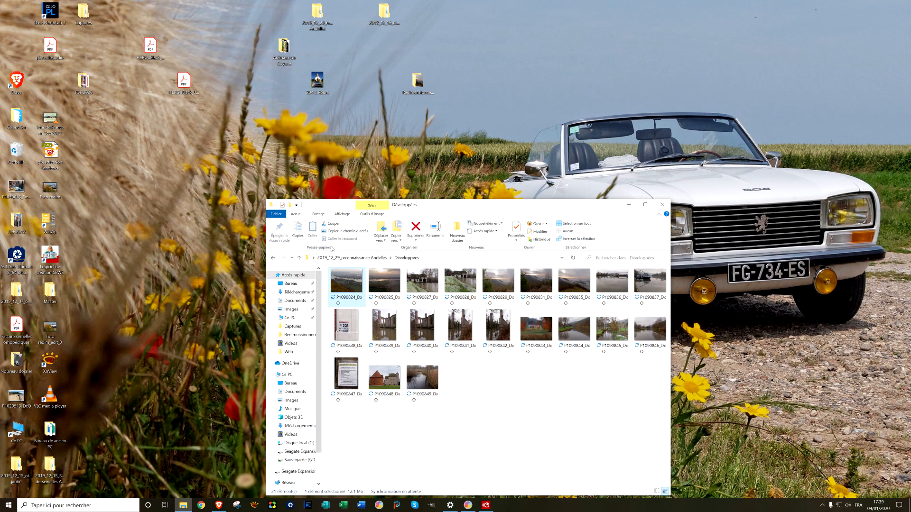
pyautogui.click(662, 205)
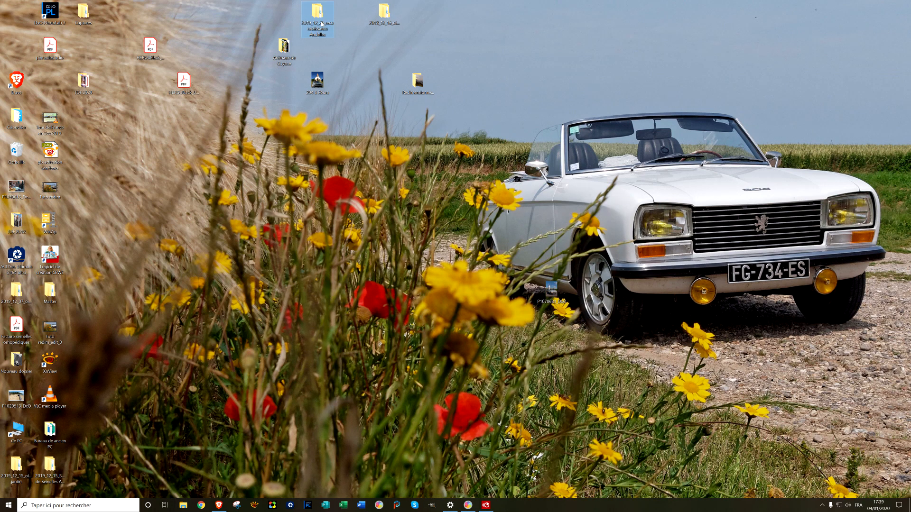
# Open the Développées folder in 2019_12_29_reconnaissance Andelles from the desktop and check the file size of the original P1090825_DxO in its properties
pyautogui.moveTo(320, 14)
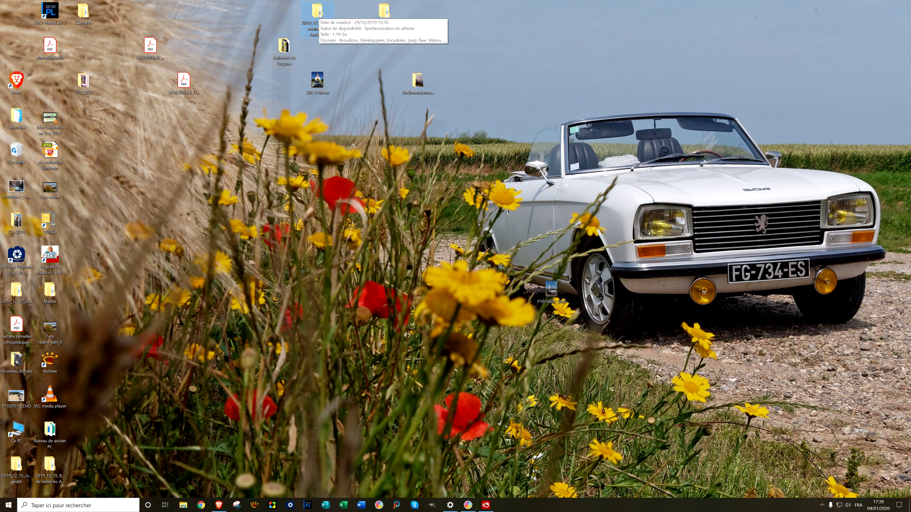
pyautogui.doubleClick(320, 14)
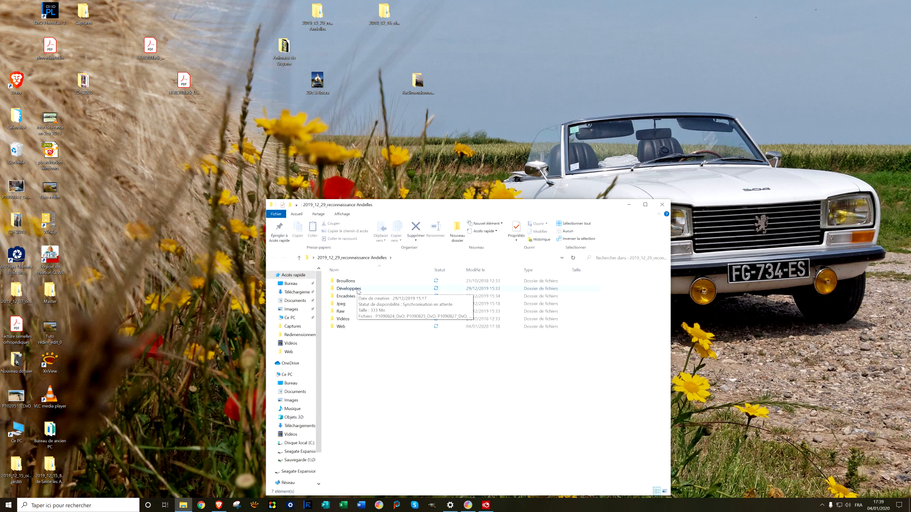
pyautogui.doubleClick(358, 289)
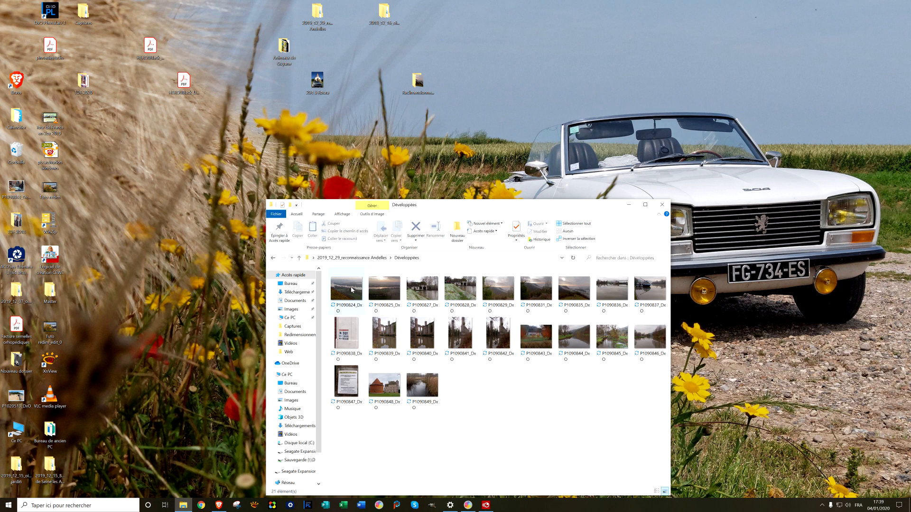
pyautogui.rightClick(370, 291)
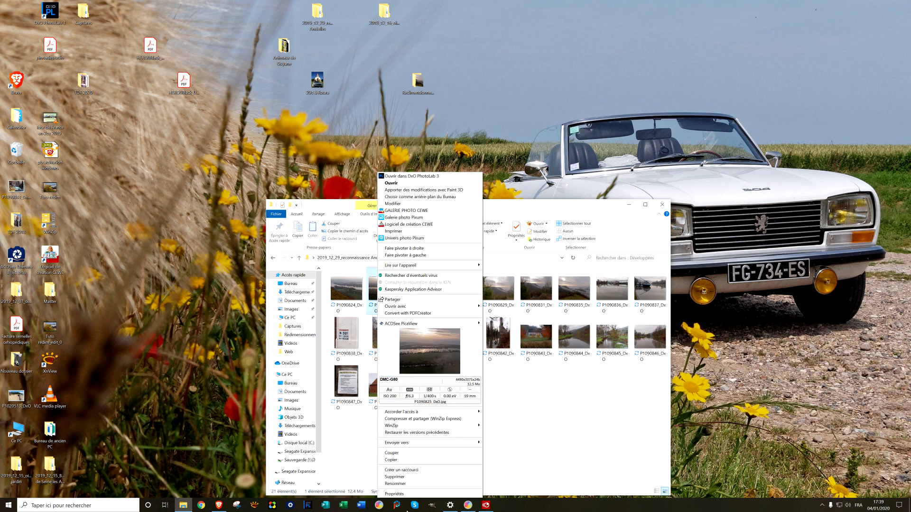
pyautogui.click(401, 494)
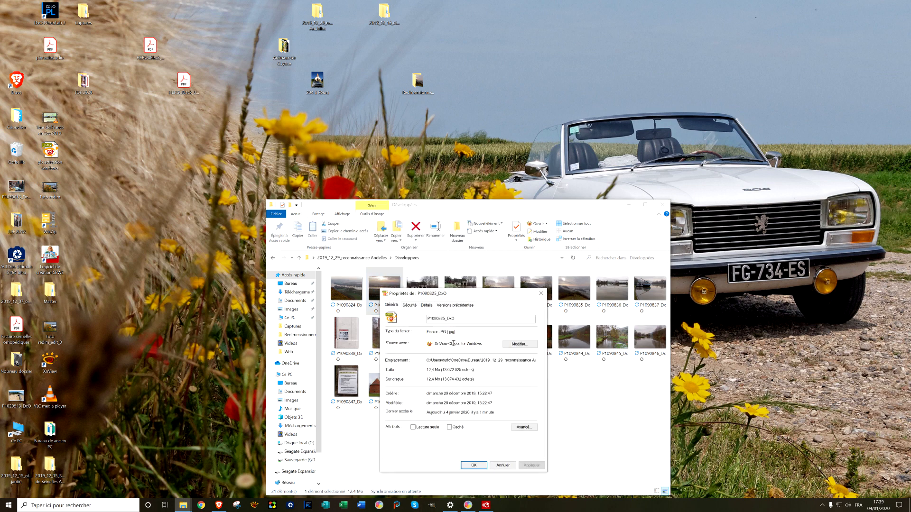
pyautogui.click(474, 466)
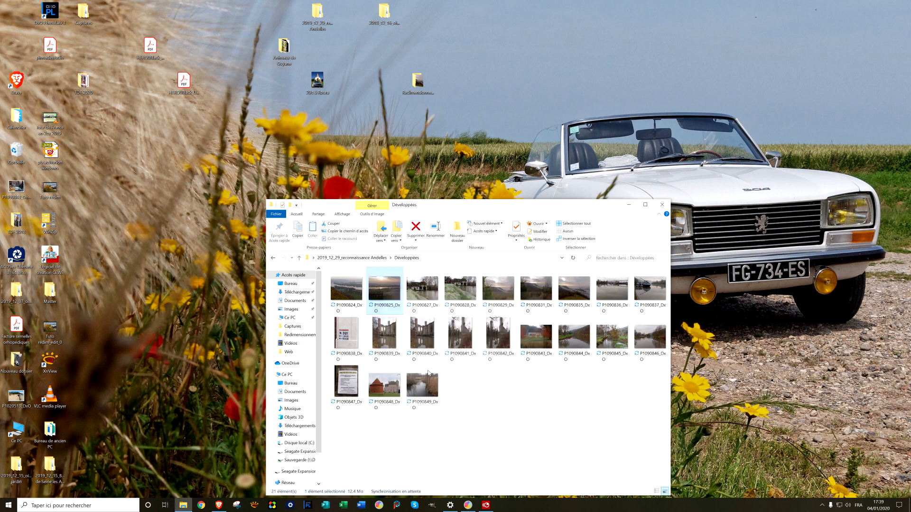
# Check the file size of the resized P1090825_DxO in the Web folder through its properties, and close the folder window
pyautogui.click(299, 258)
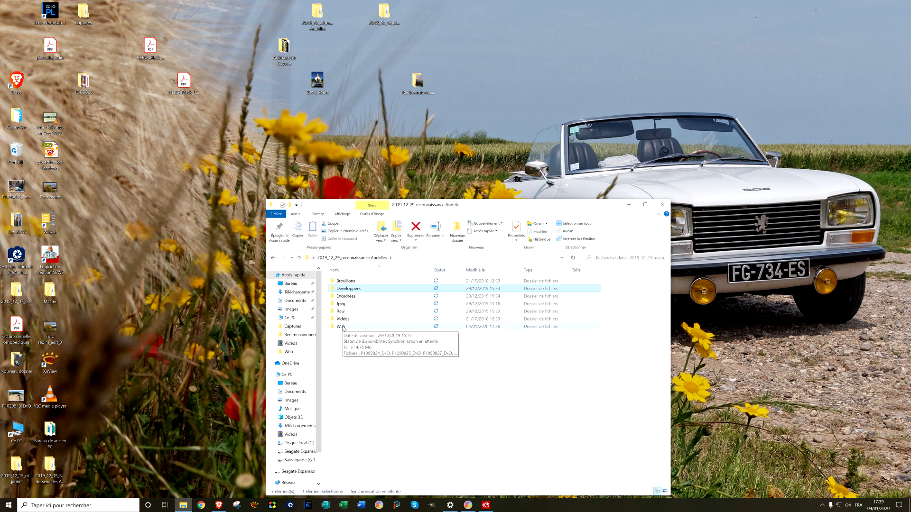
pyautogui.doubleClick(343, 327)
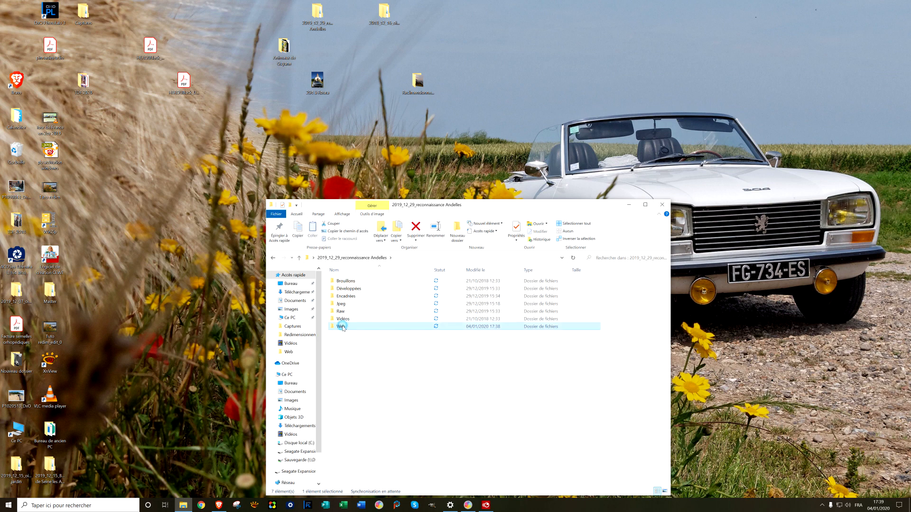
pyautogui.rightClick(390, 290)
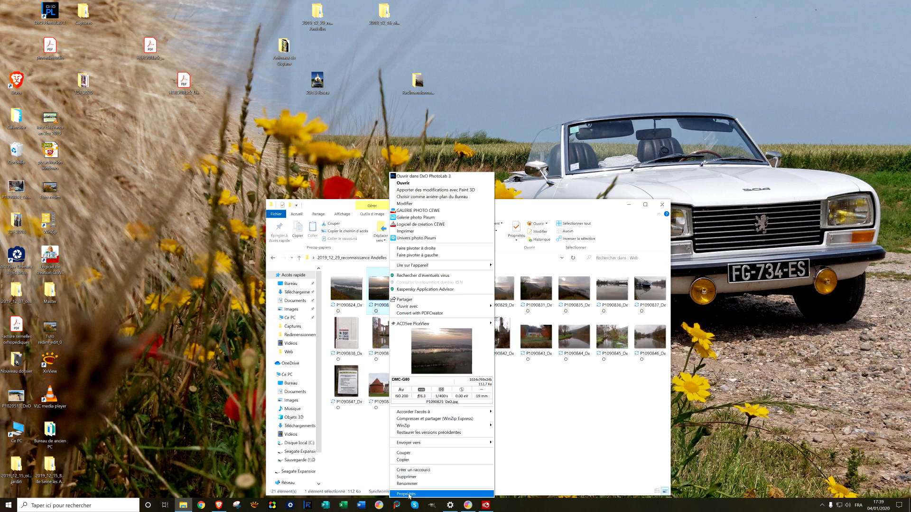
pyautogui.click(407, 495)
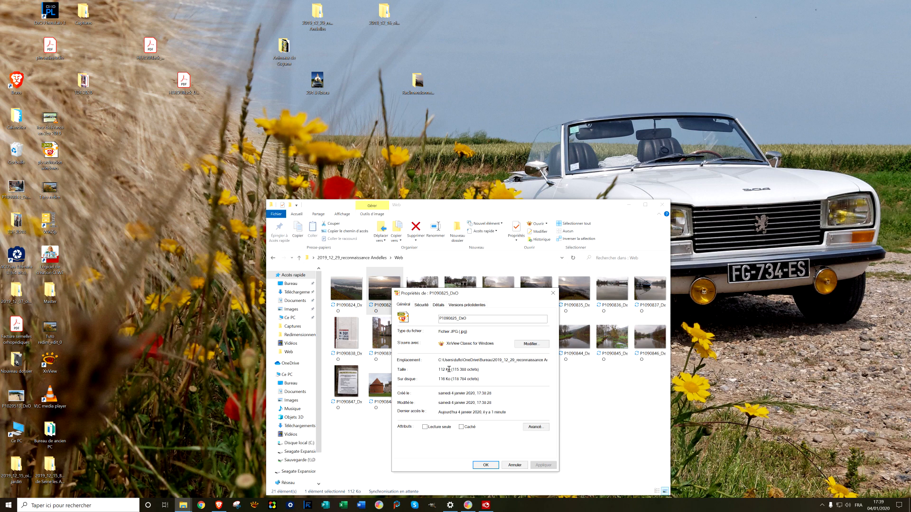
pyautogui.click(485, 465)
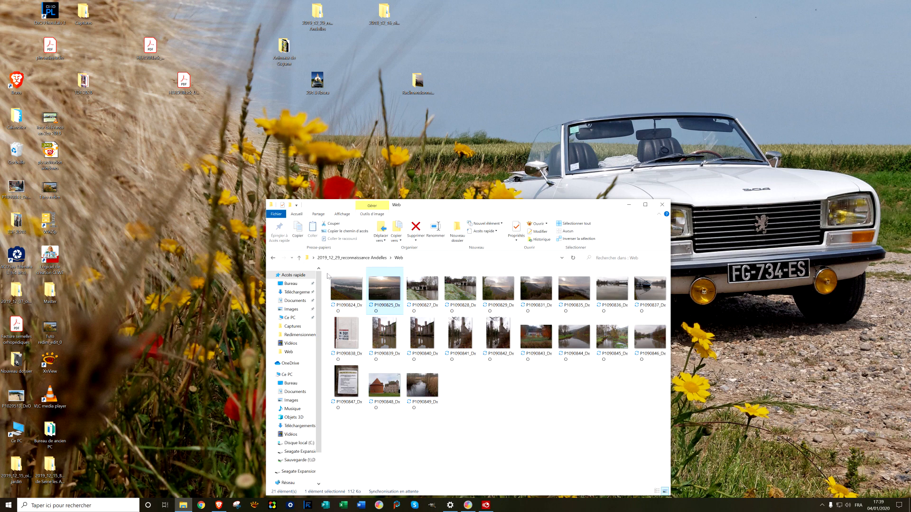
pyautogui.click(464, 401)
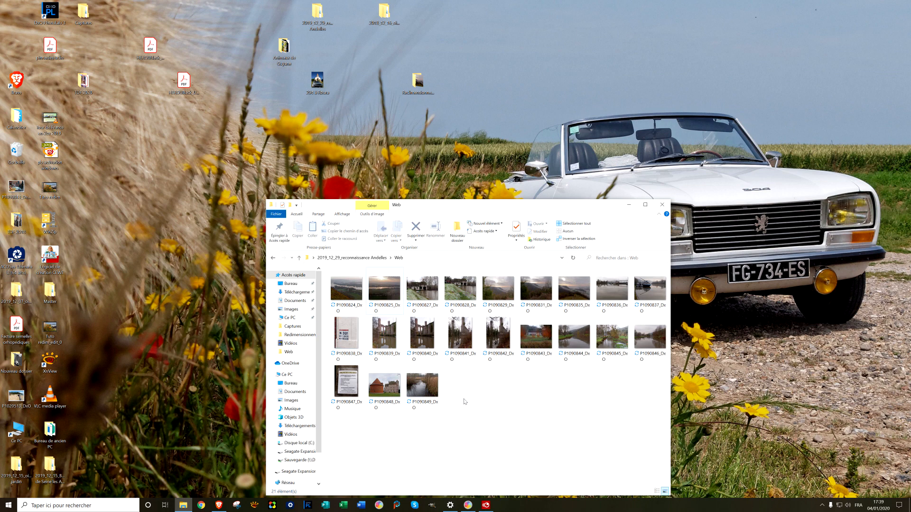
pyautogui.moveTo(441, 208); pyautogui.dragTo(415, 85)
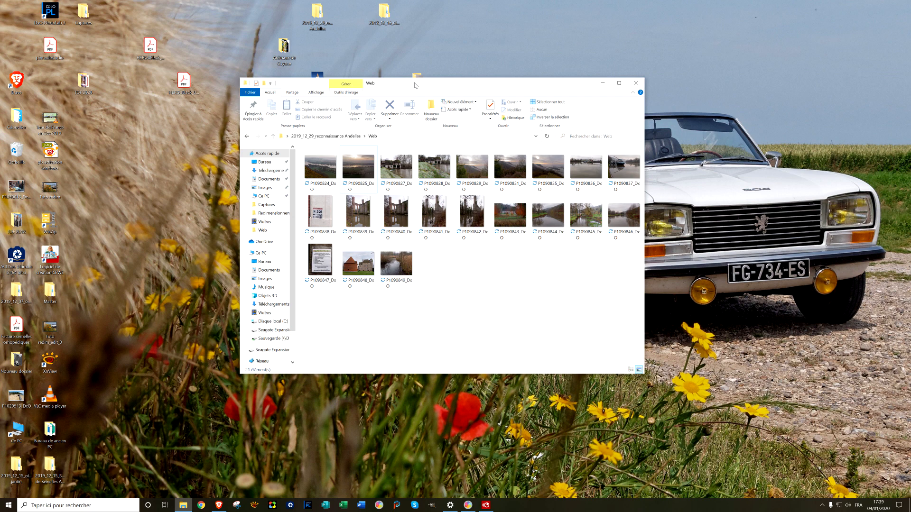
pyautogui.click(636, 86)
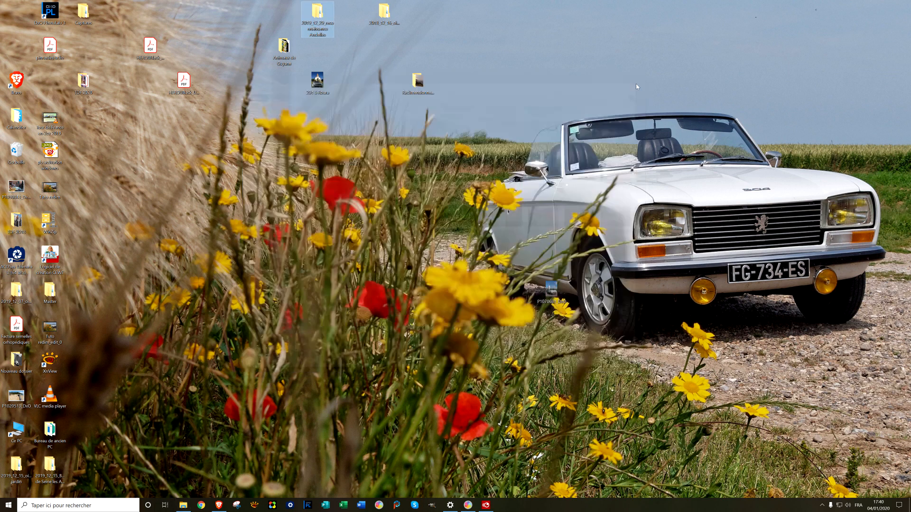
pyautogui.click(485, 506)
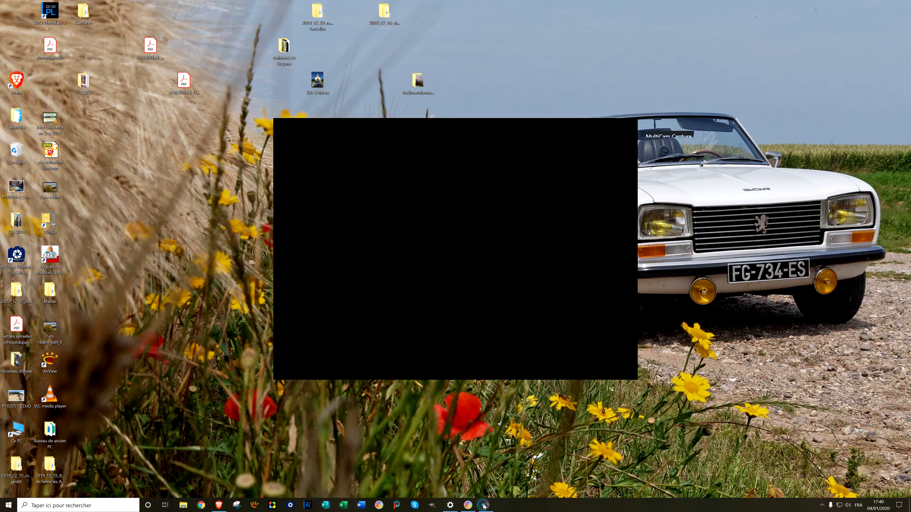